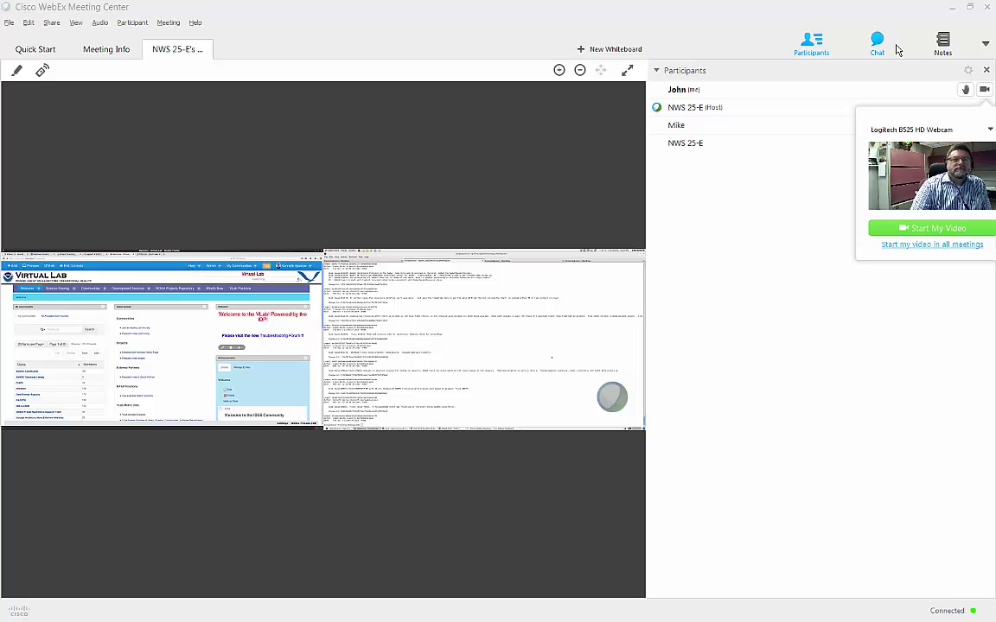
Enlarge the presenter's shared screen to full-screen view.
{"action": "left_click", "coordinate": [627, 71]}
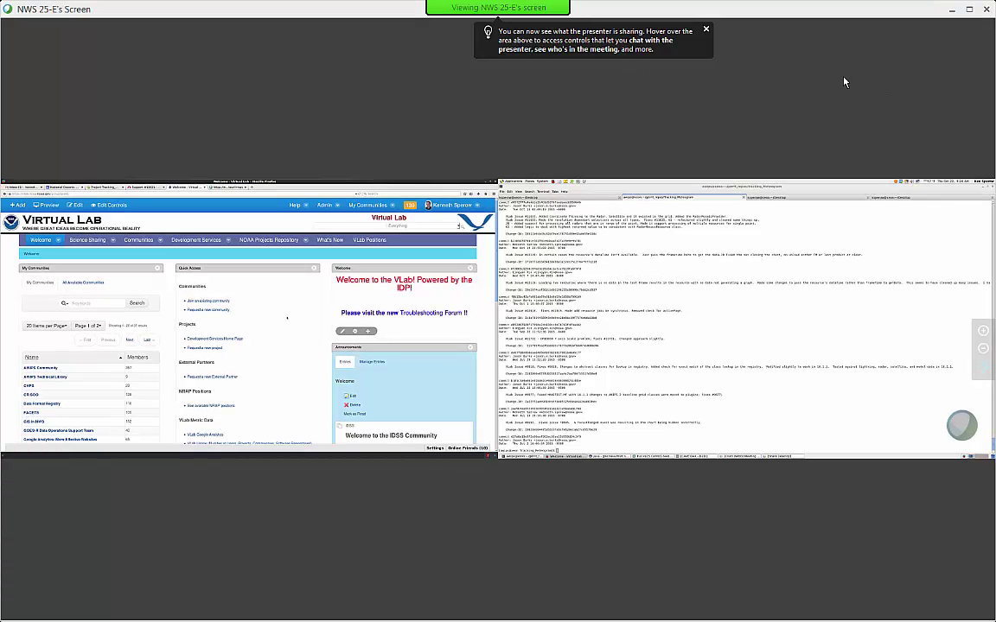
{"action": "mouse_move", "coordinate": [520, 29]}
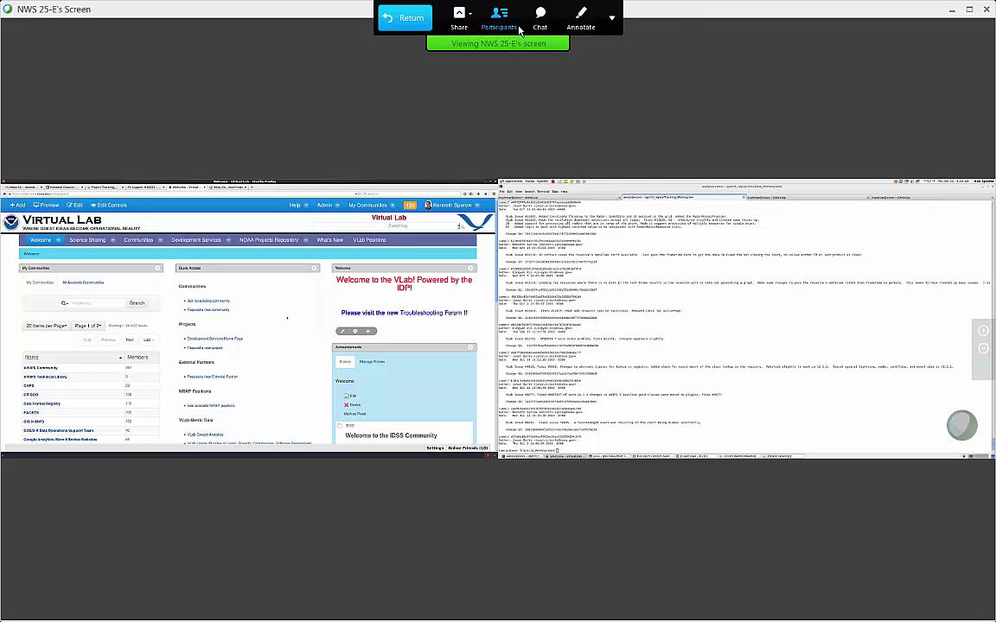
{"action": "left_click", "coordinate": [468, 24]}
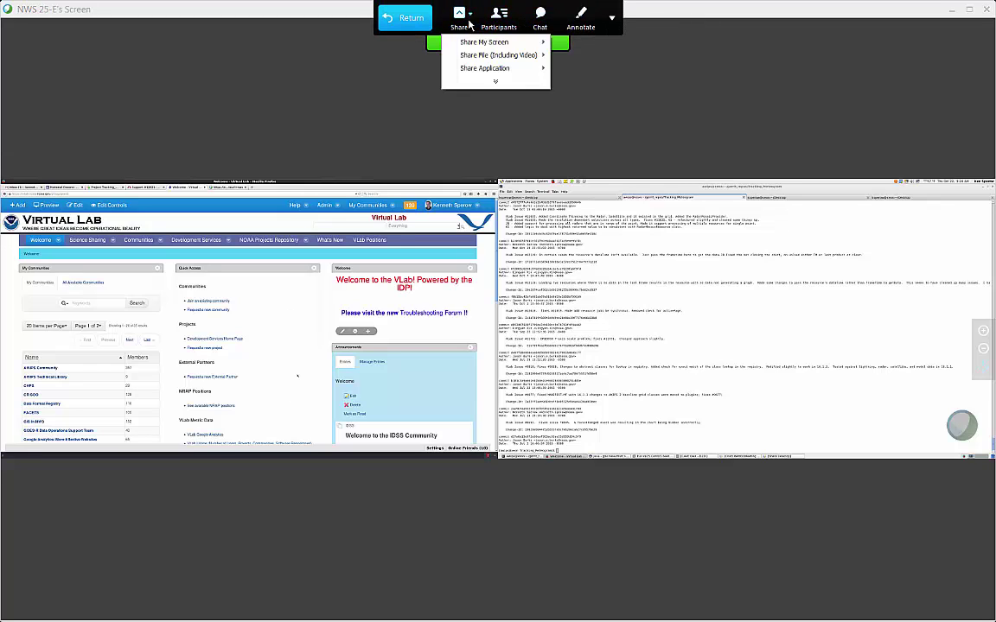
{"action": "mouse_move", "coordinate": [507, 59]}
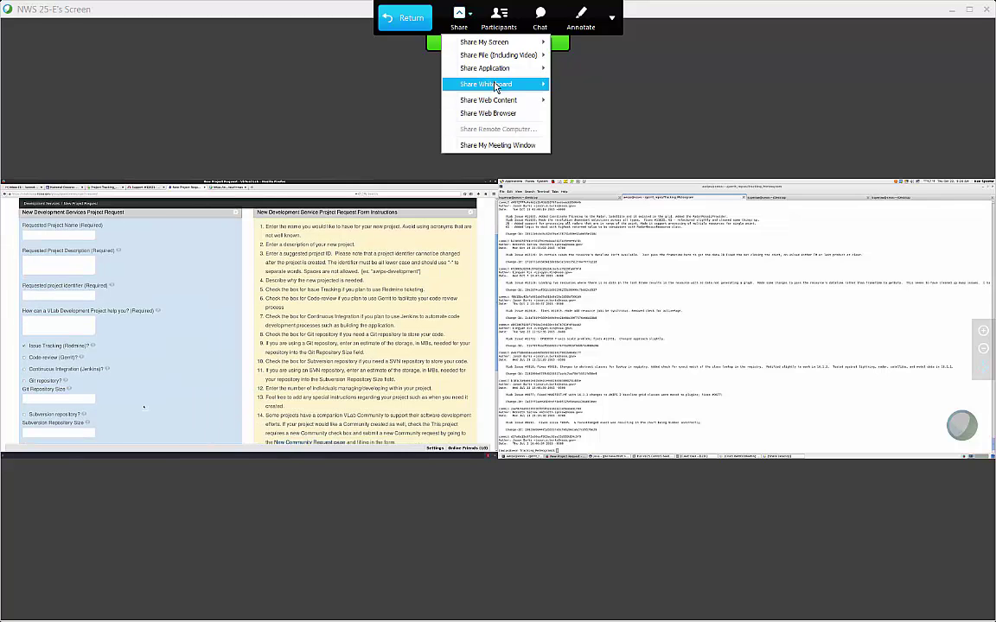
{"action": "mouse_move", "coordinate": [496, 88]}
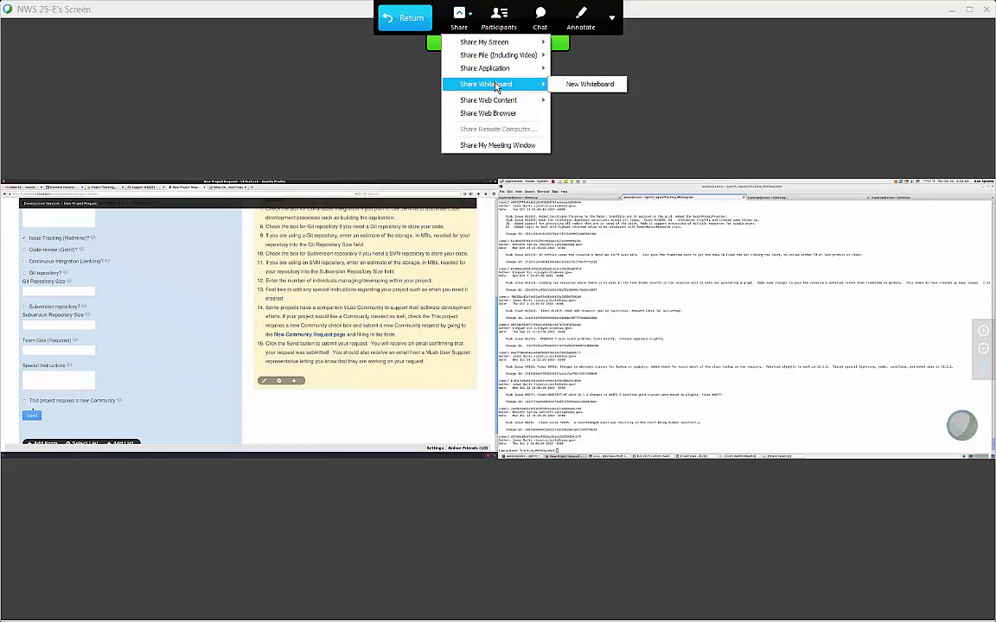
{"action": "left_click", "coordinate": [614, 16]}
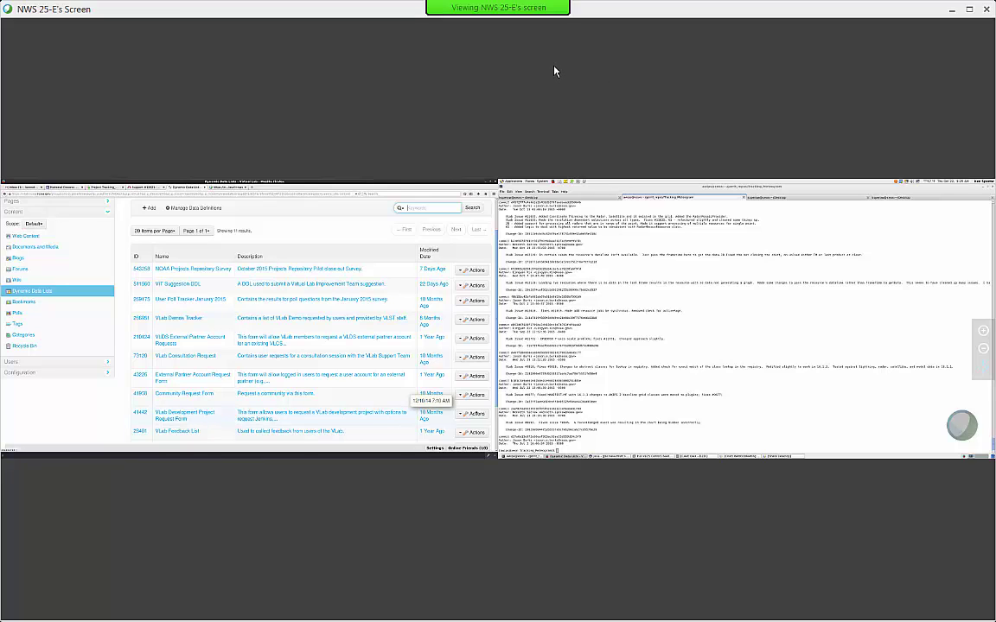
Start your own webcam video from the participant list, then close the list.
{"action": "left_click", "coordinate": [503, 29]}
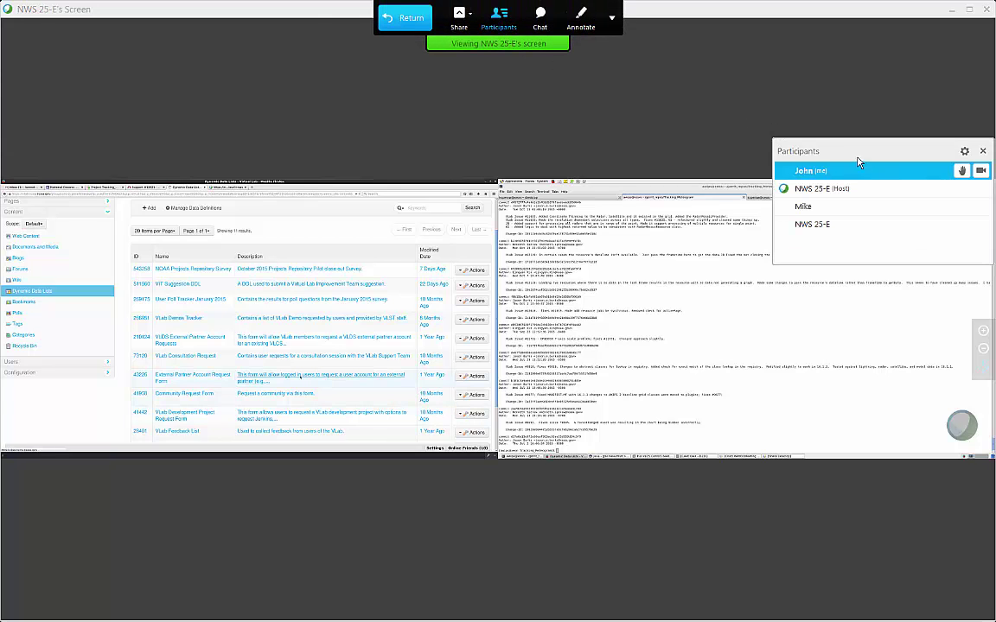
{"action": "left_click", "coordinate": [980, 171]}
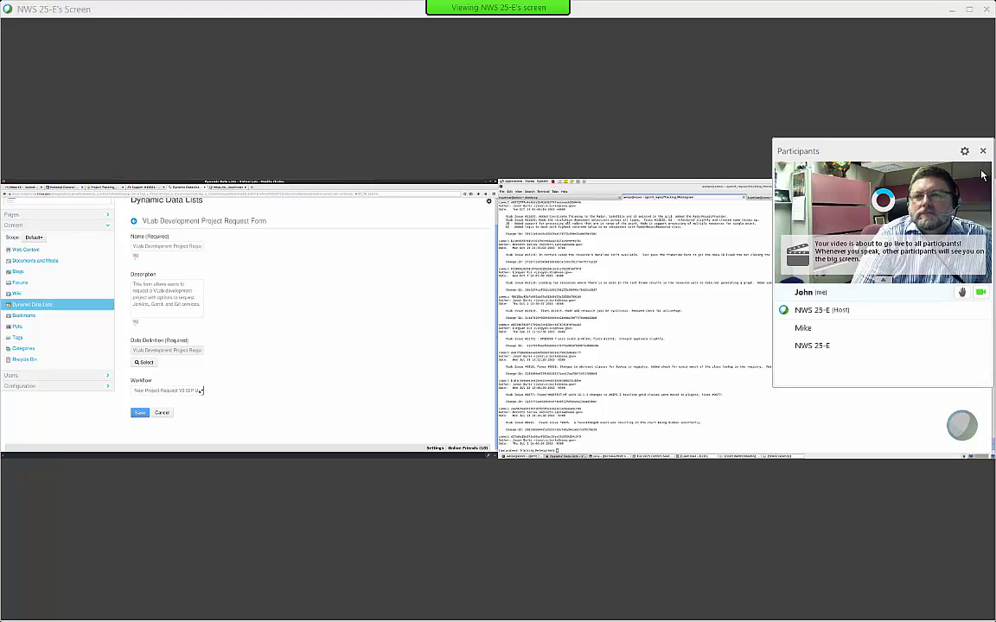
{"action": "left_click", "coordinate": [983, 152]}
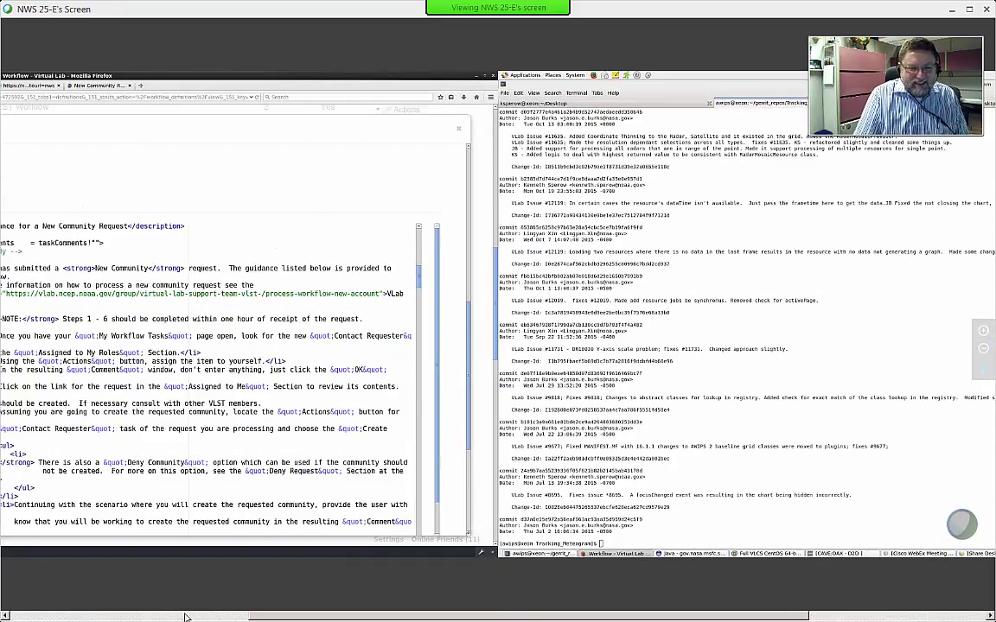
Examine the Kaleo XML source of the new community request workflow, then close the definition editor.
{"action": "left_click", "coordinate": [196, 617]}
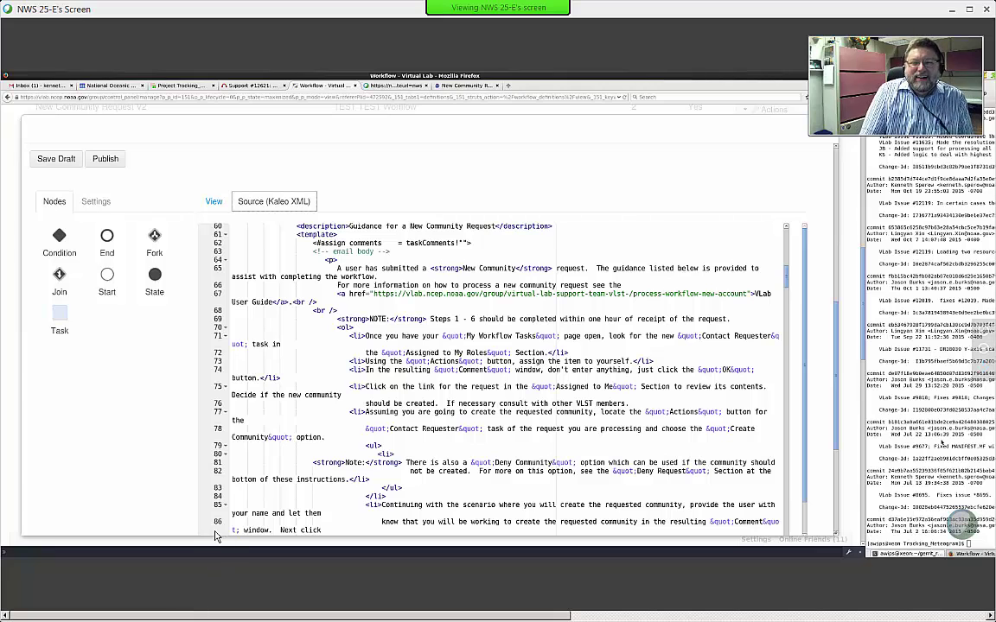
{"action": "scroll", "coordinate": [217, 536], "scroll_direction": "right", "scroll_amount": 2}
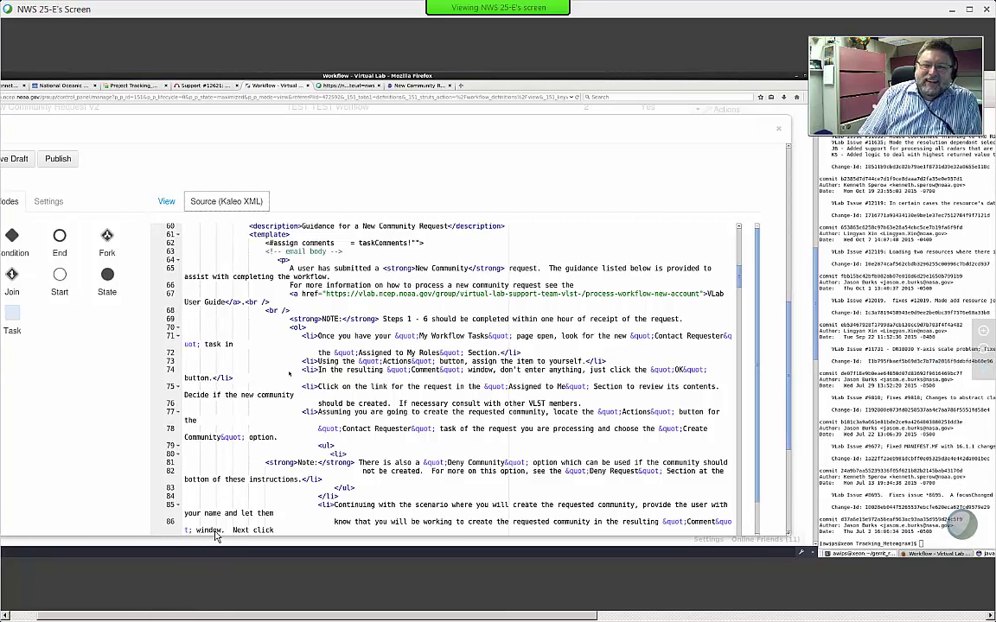
{"action": "scroll", "coordinate": [217, 536], "scroll_direction": "right", "scroll_amount": 10}
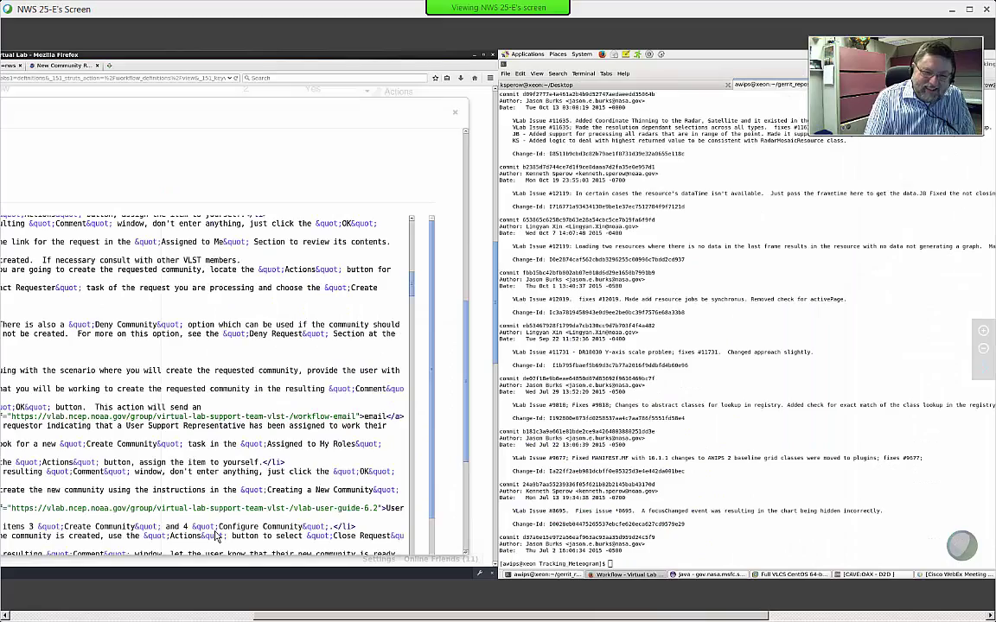
{"action": "scroll", "coordinate": [218, 538], "scroll_direction": "left", "scroll_amount": 10}
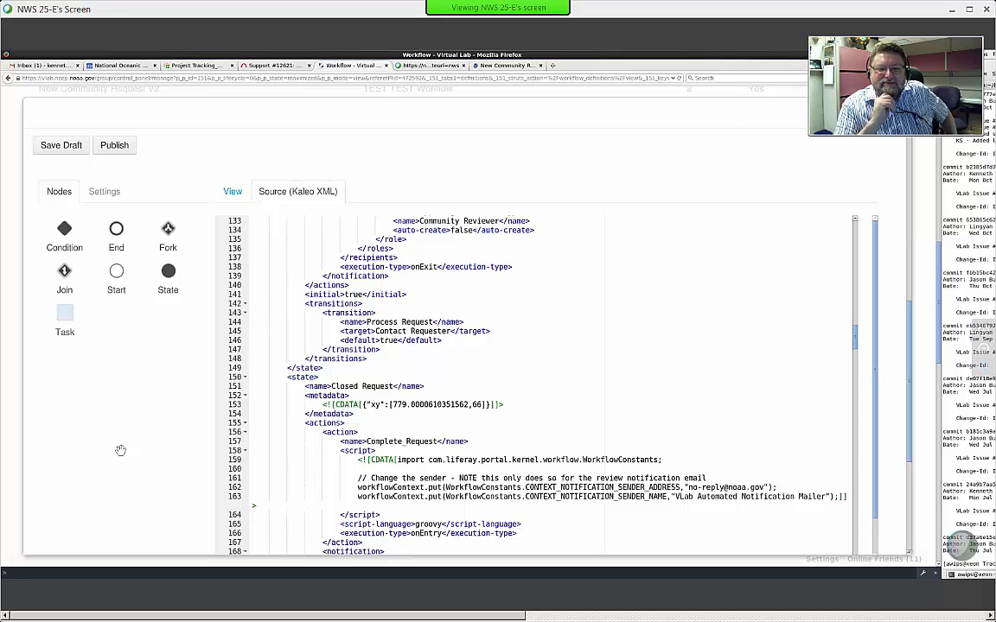
{"action": "key", "text": "Escape"}
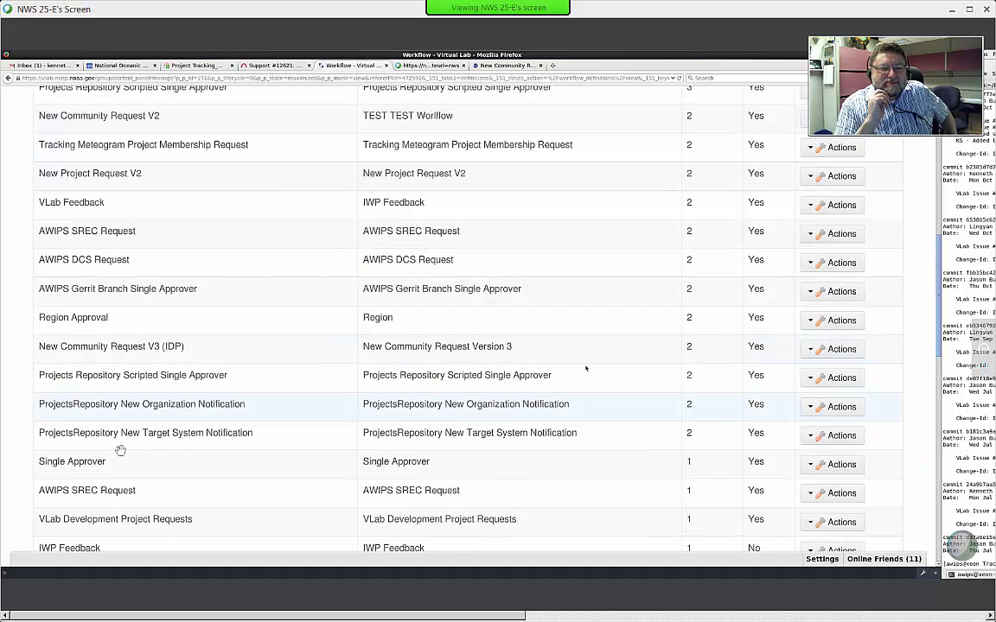
Review the pending workflow tasks assigned to you and to your roles in the account settings, then close the account window.
{"action": "scroll", "coordinate": [585, 369], "scroll_direction": "up", "scroll_amount": 15}
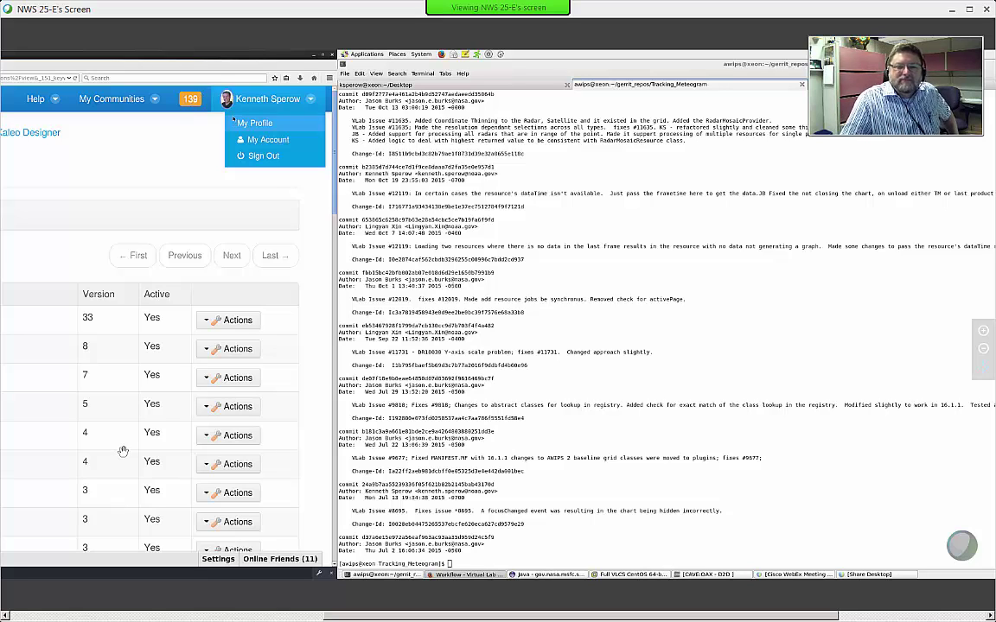
{"action": "left_click", "coordinate": [264, 139]}
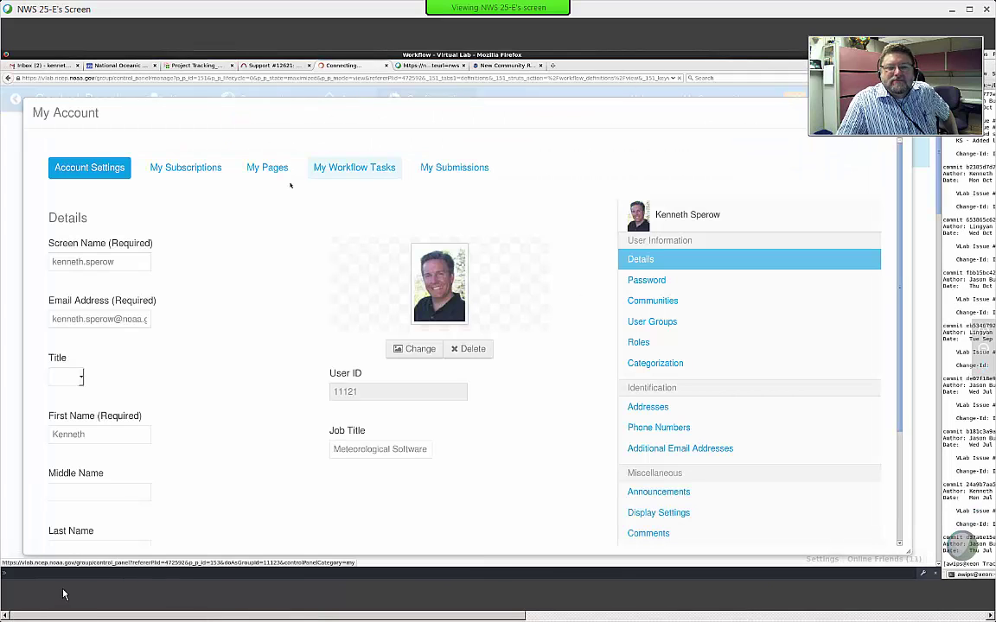
{"action": "left_click", "coordinate": [353, 159]}
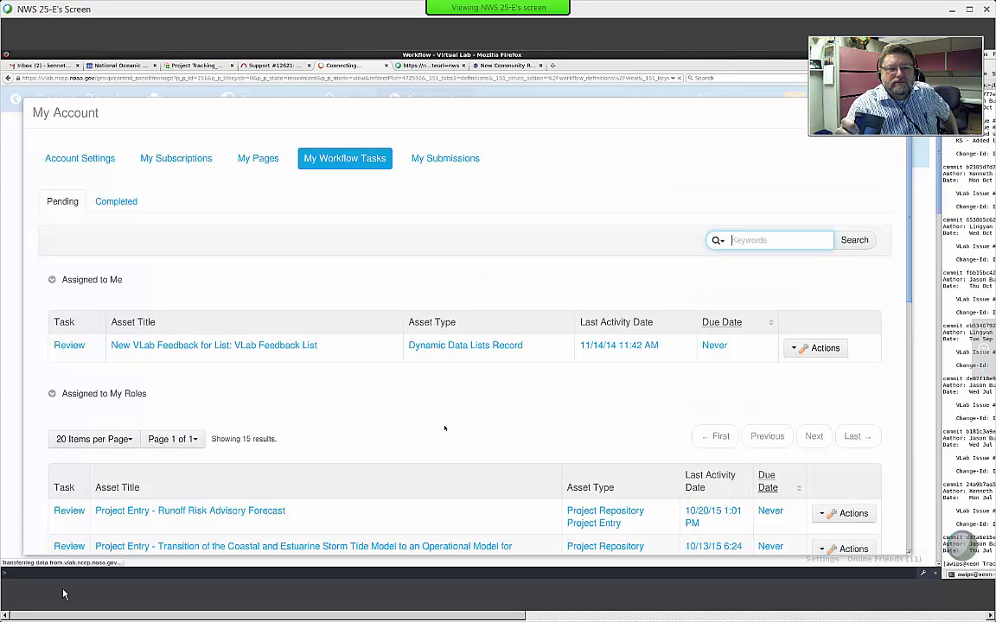
{"action": "scroll", "coordinate": [469, 353], "scroll_direction": "down", "scroll_amount": 2}
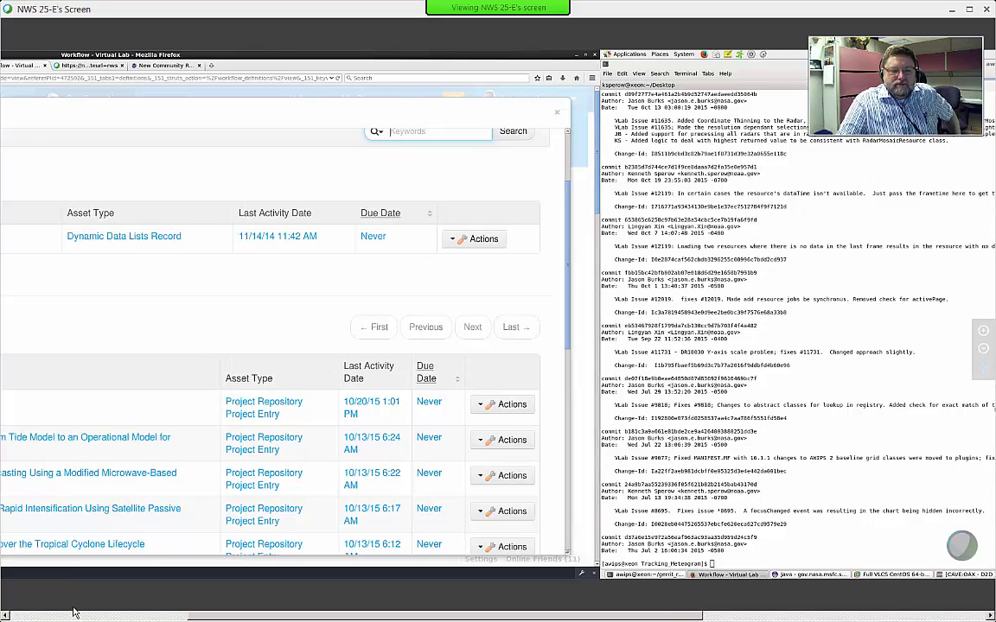
{"action": "left_click_drag", "start_coordinate": [206, 616], "coordinate": [19, 616]}
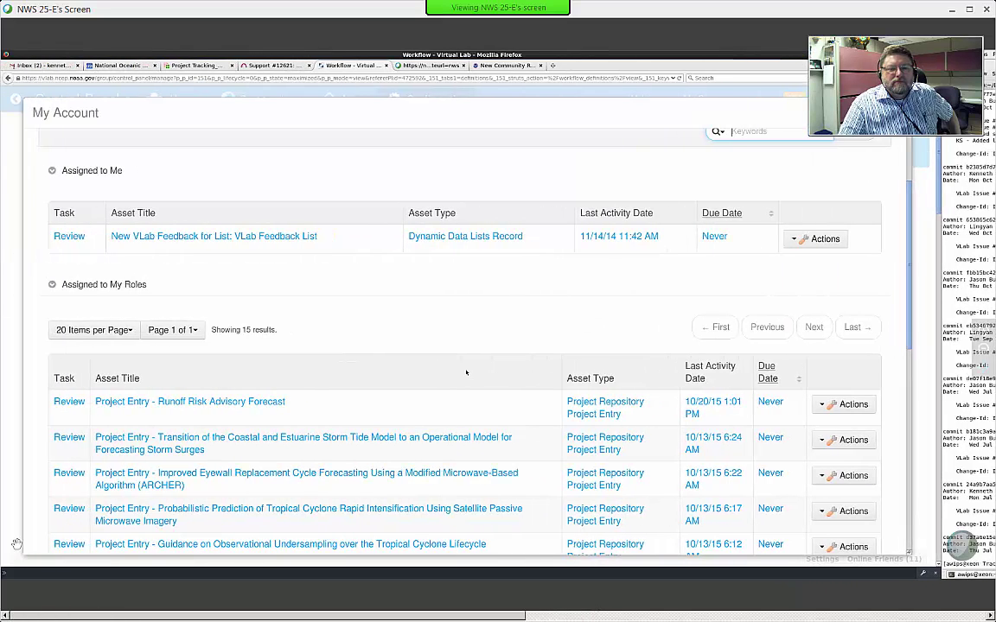
{"action": "scroll", "coordinate": [466, 372], "scroll_direction": "up", "scroll_amount": 2}
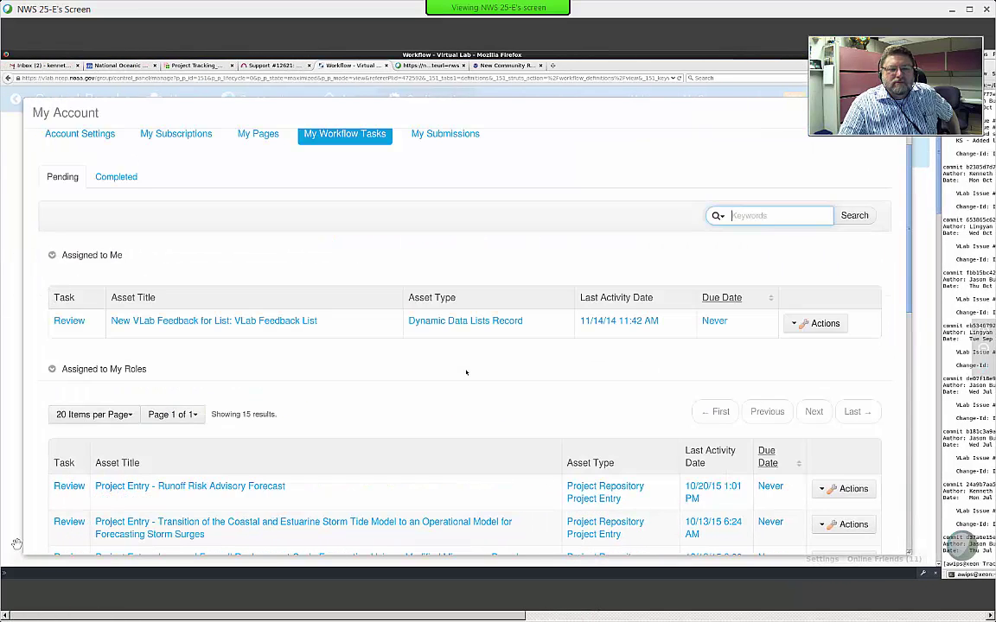
{"action": "scroll", "coordinate": [466, 372], "scroll_direction": "up", "scroll_amount": 1}
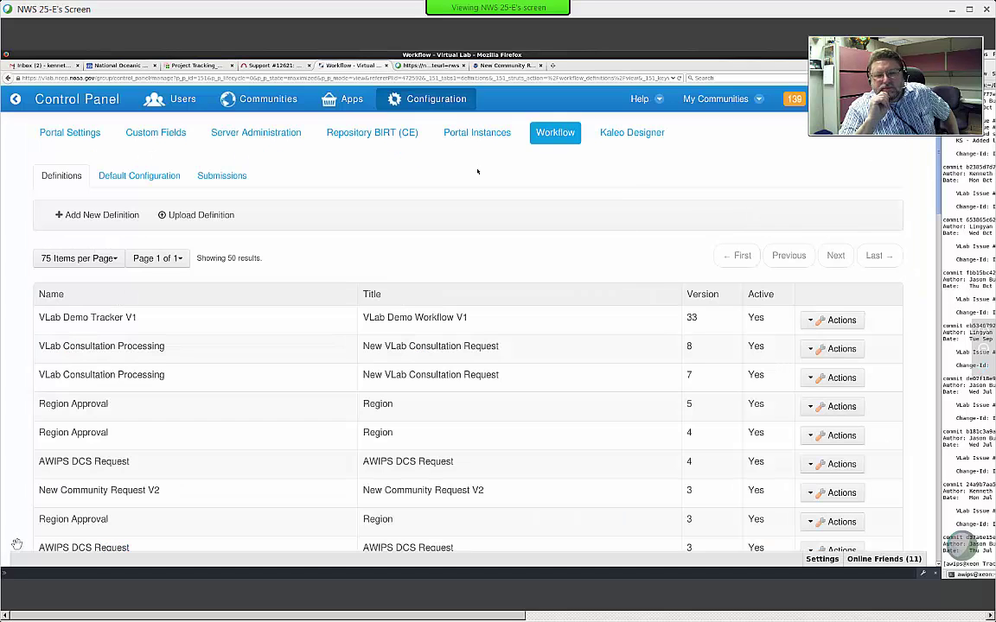
Leave the Control Panel and open the content section of the Virtual Lab community administration.
{"action": "left_click", "coordinate": [704, 100]}
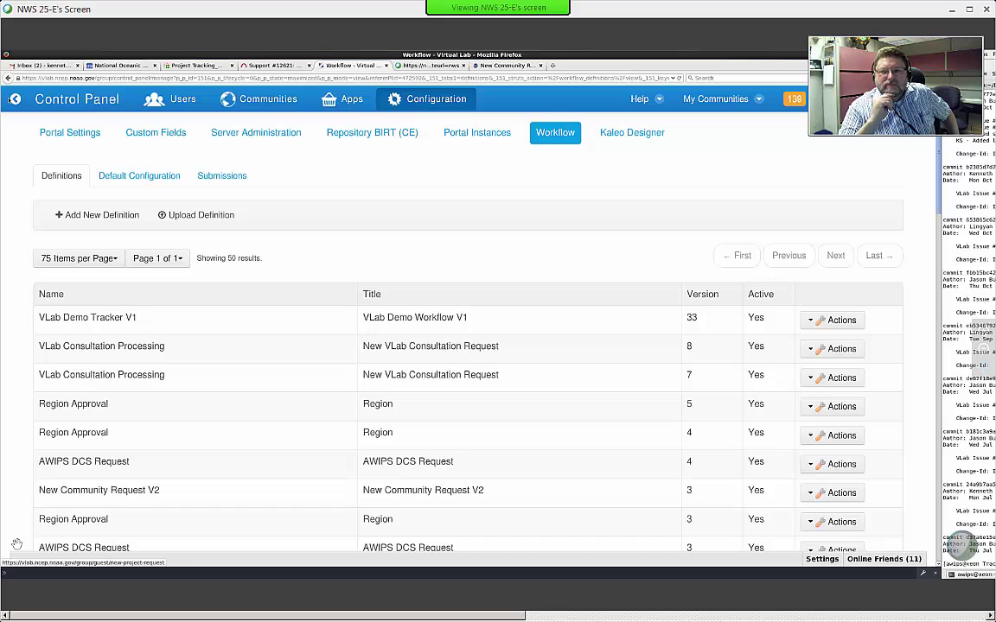
{"action": "left_click", "coordinate": [15, 100]}
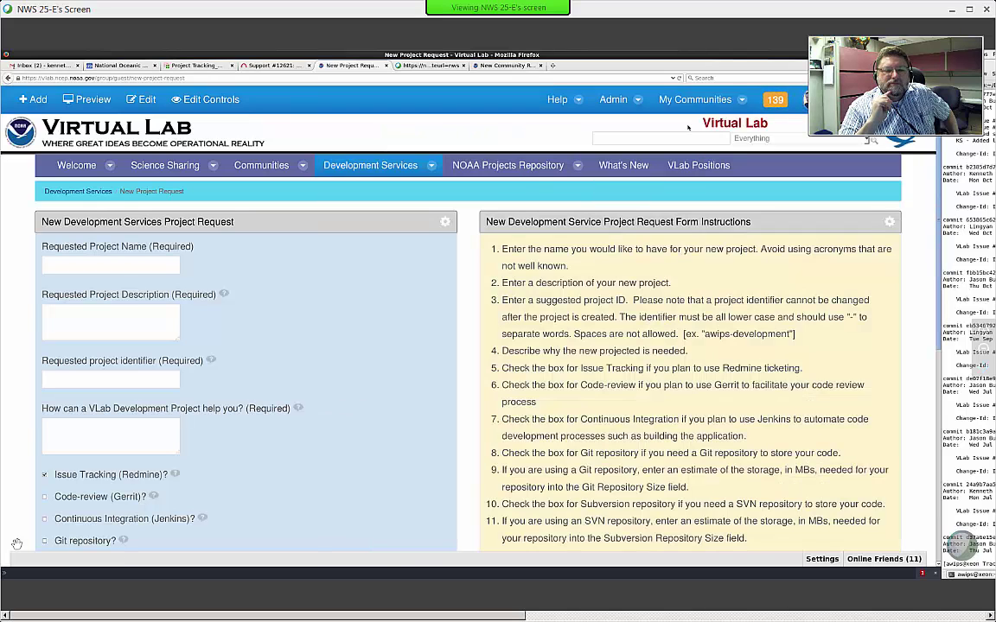
{"action": "left_click", "coordinate": [628, 102]}
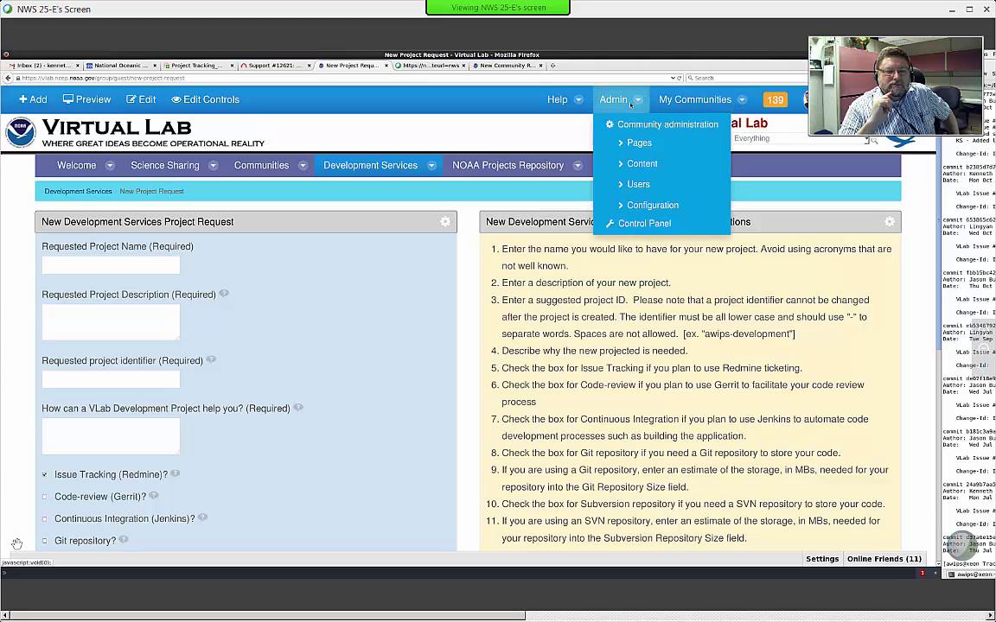
{"action": "left_click", "coordinate": [640, 166]}
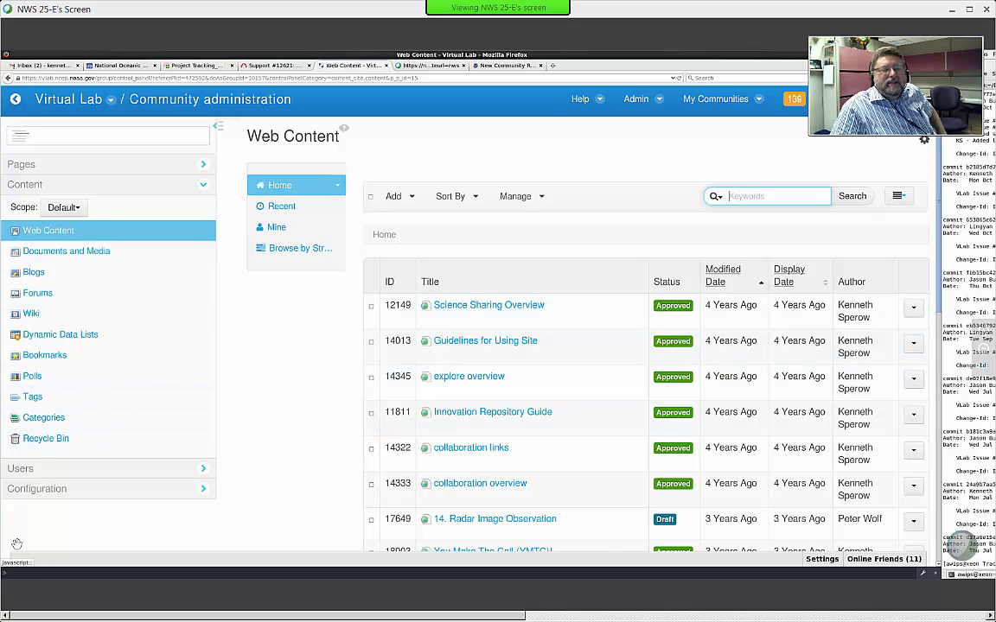
Look through the community's Pages, Users, Content and Configuration sections and open Workflow Configuration.
{"action": "left_click", "coordinate": [63, 166]}
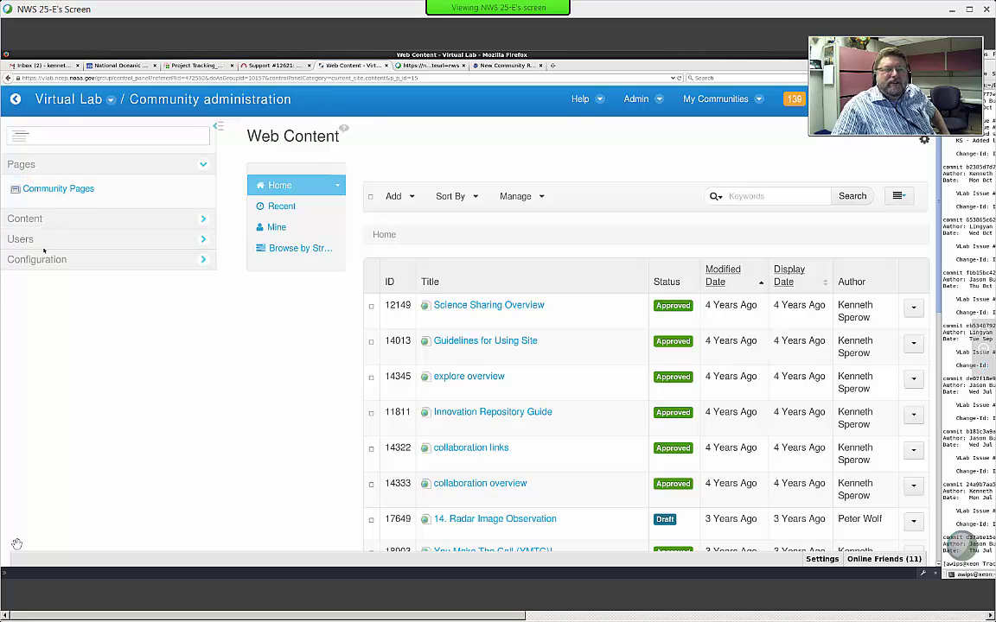
{"action": "left_click", "coordinate": [39, 240]}
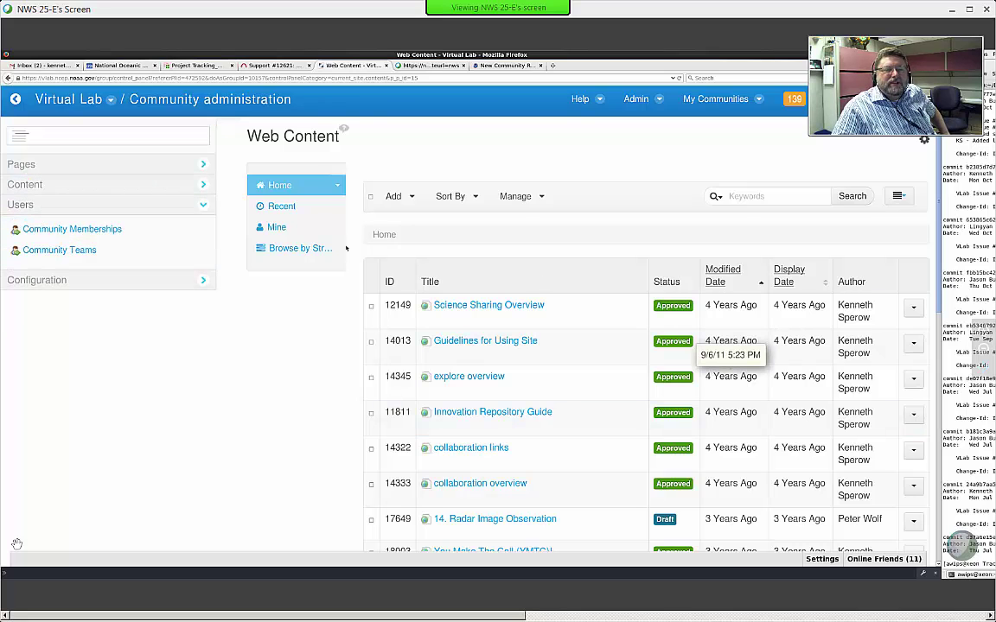
{"action": "left_click", "coordinate": [33, 282]}
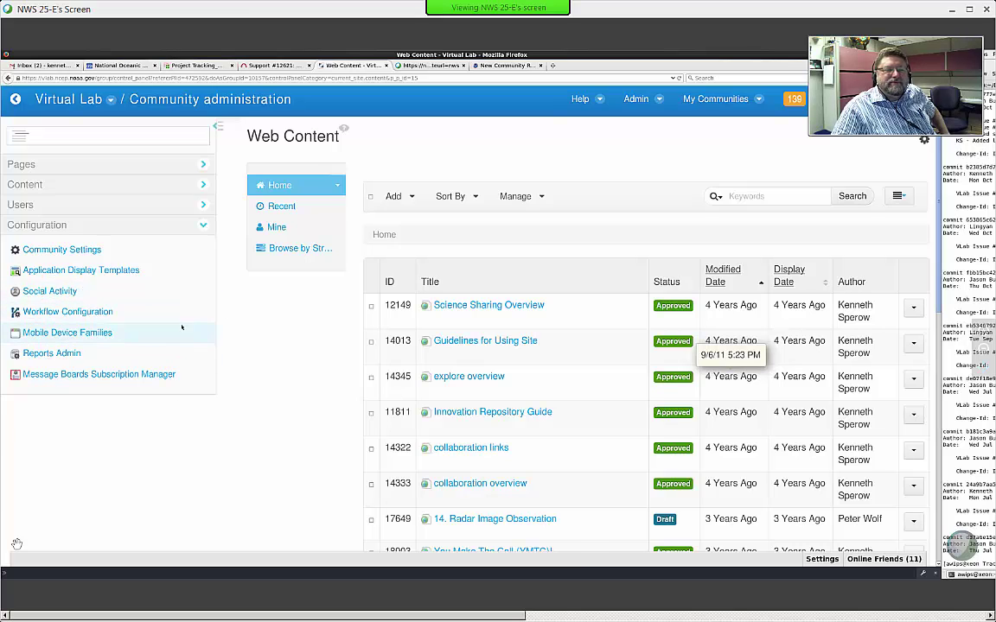
{"action": "left_click", "coordinate": [79, 185]}
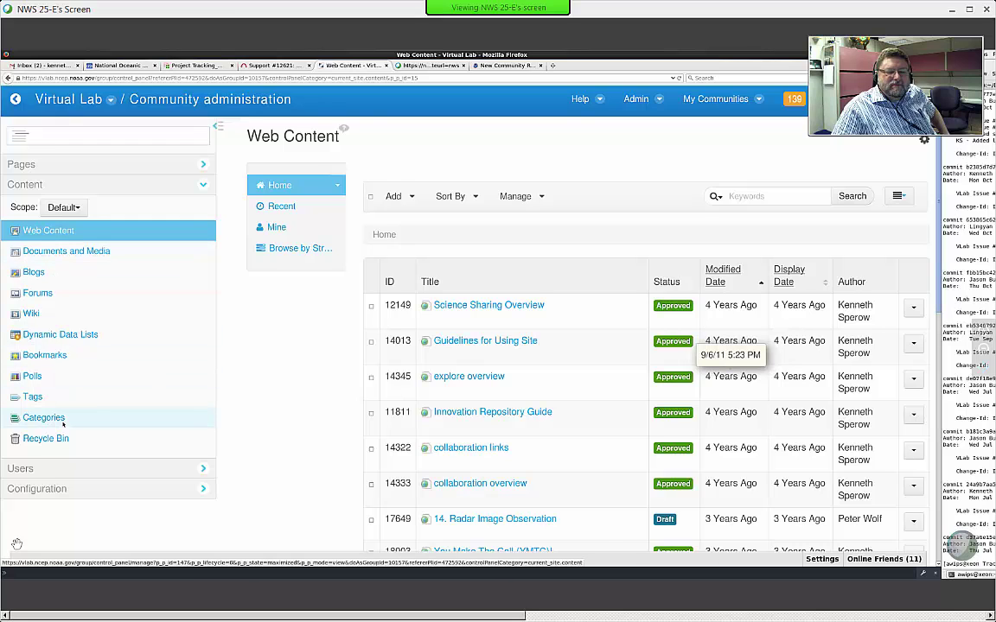
{"action": "left_click", "coordinate": [39, 489]}
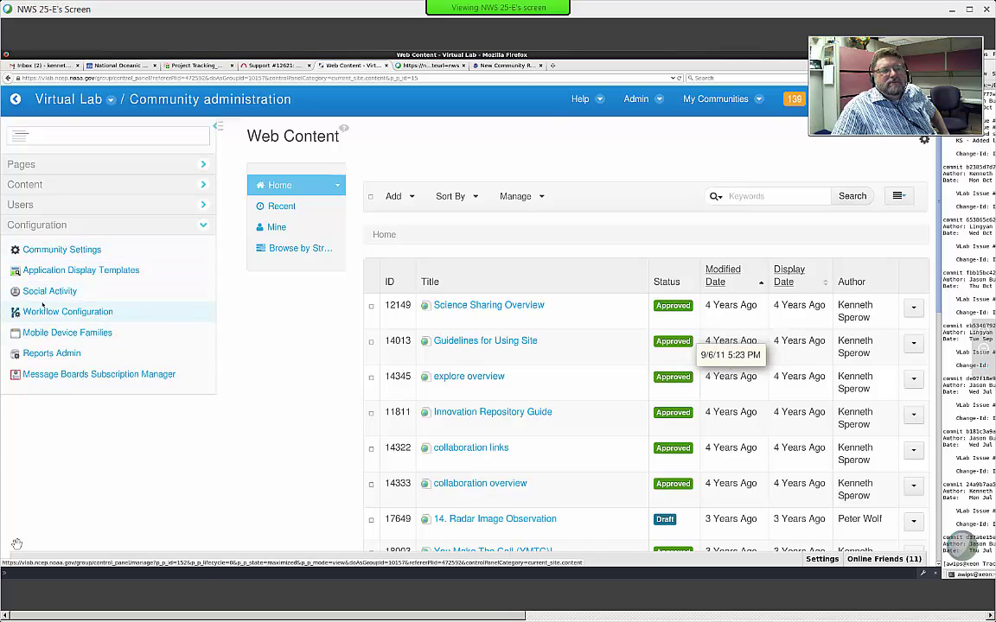
{"action": "left_click", "coordinate": [43, 317]}
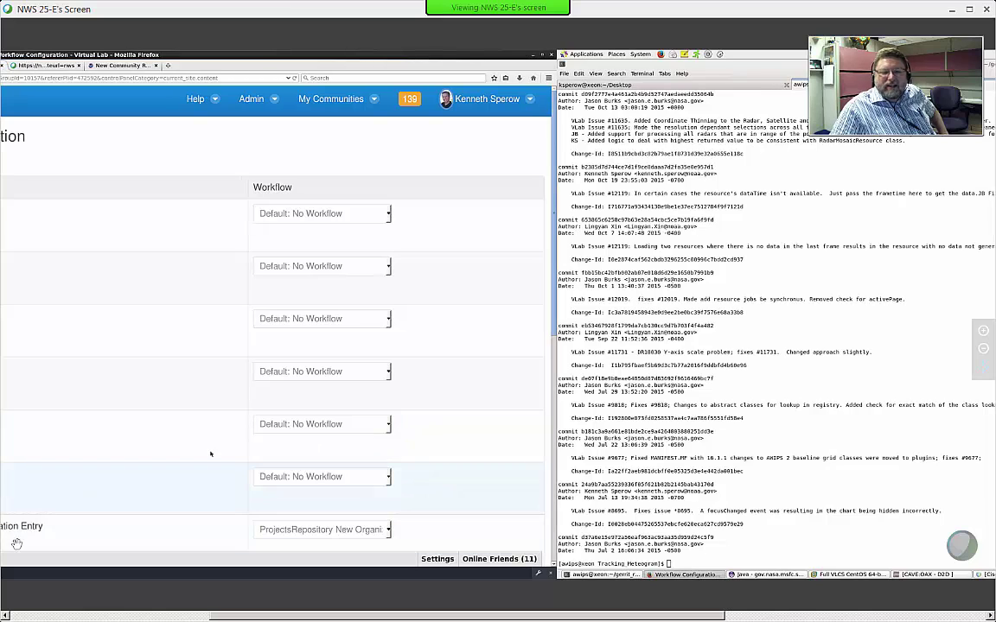
Review which workflows are assigned to the Projects Repository entries and which resources are configured within their own portlets.
{"action": "left_click", "coordinate": [45, 618]}
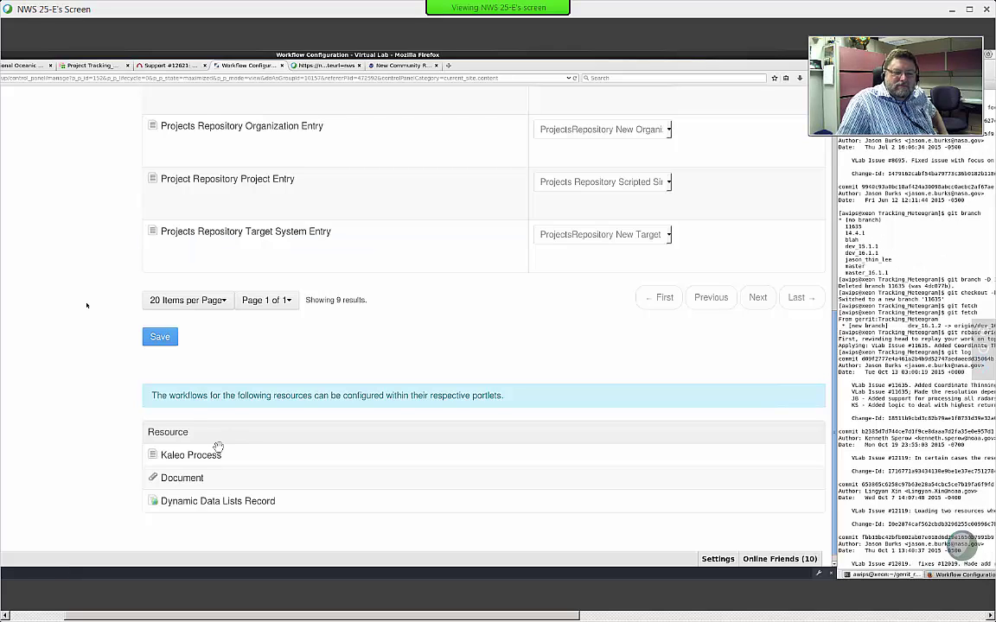
{"action": "left_click", "coordinate": [27, 616]}
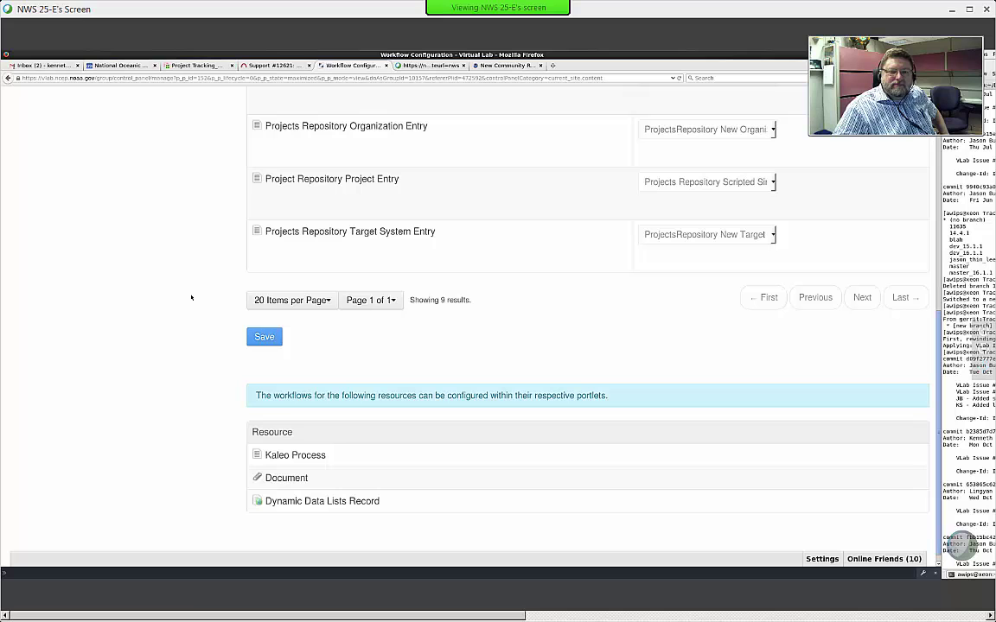
{"action": "scroll", "coordinate": [191, 297], "scroll_direction": "right", "scroll_amount": 3}
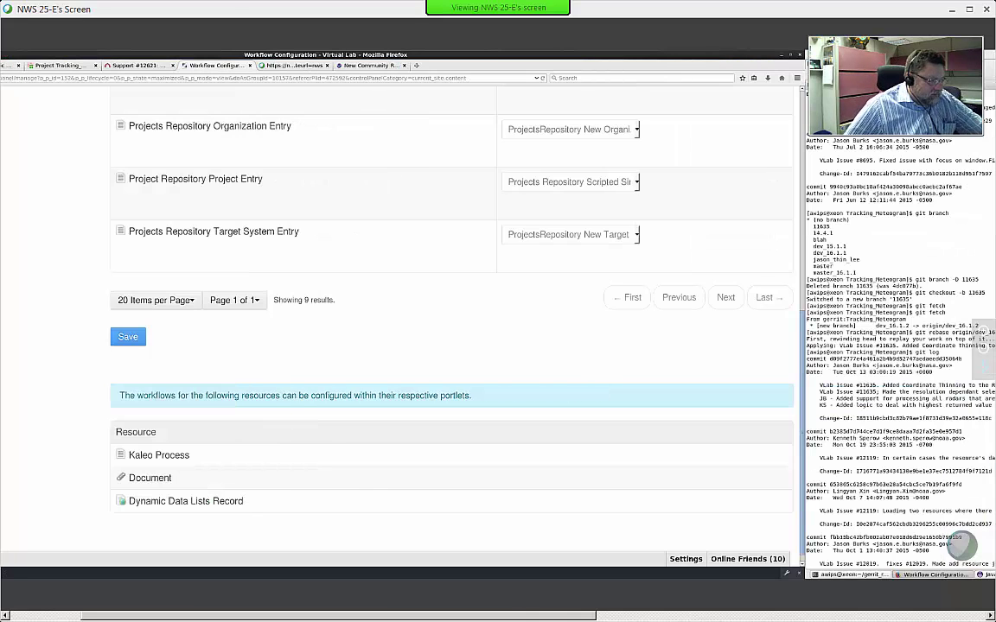
{"action": "scroll", "coordinate": [450, 302], "scroll_direction": "right", "scroll_amount": 3}
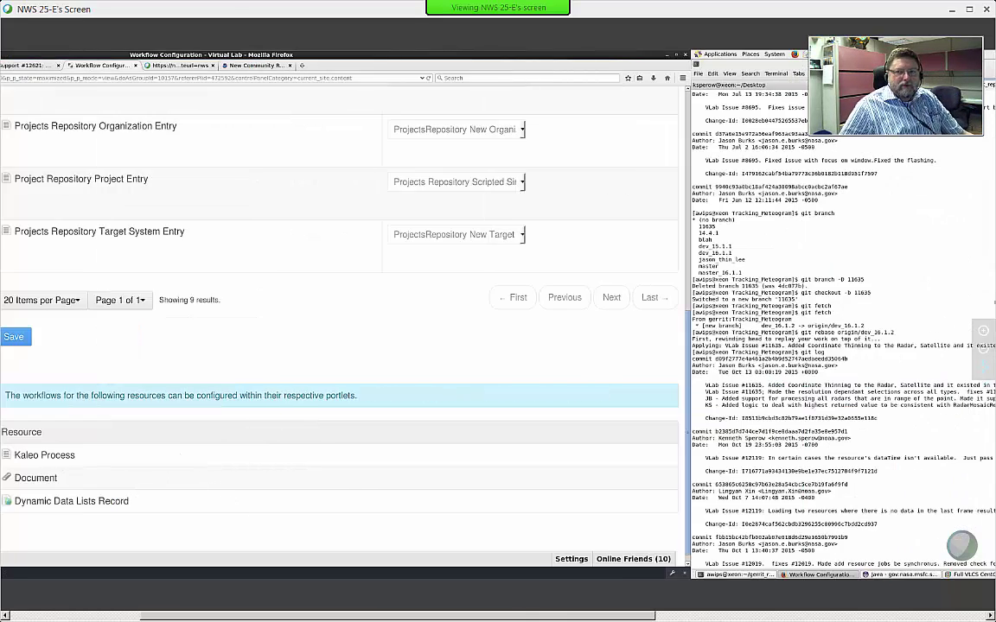
Leave the workflow configuration and open the private pages of the test community.
{"action": "scroll", "coordinate": [38, 219], "scroll_direction": "left", "scroll_amount": 3}
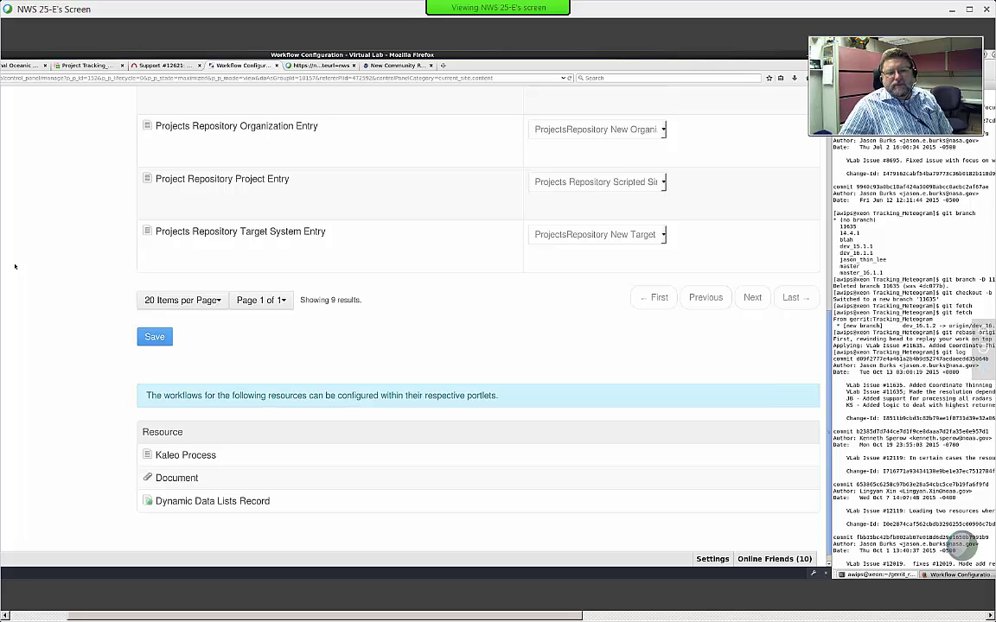
{"action": "scroll", "coordinate": [15, 266], "scroll_direction": "up", "scroll_amount": 10}
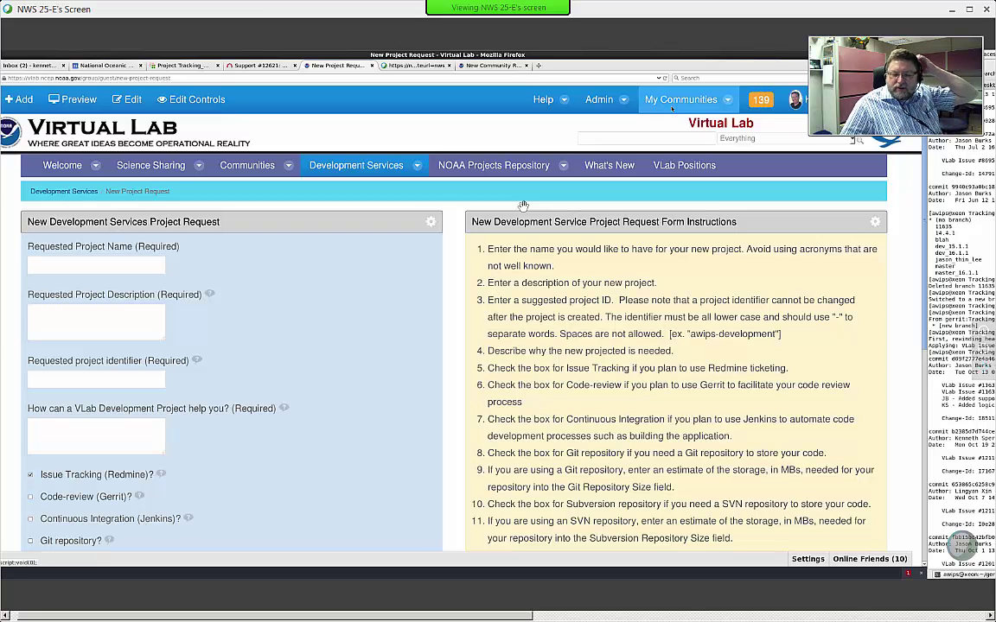
{"action": "left_click", "coordinate": [672, 108]}
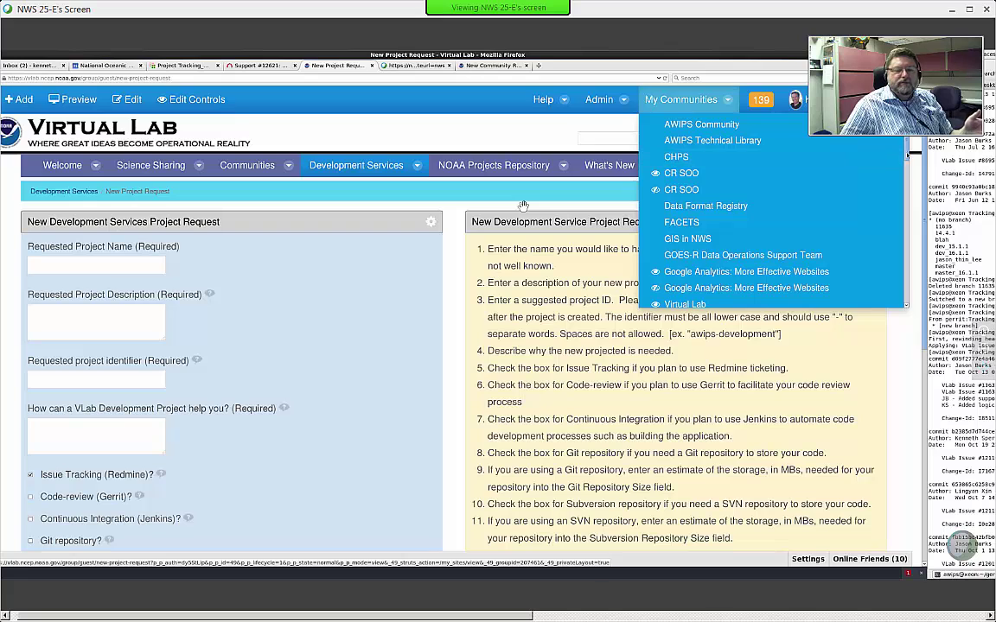
{"action": "scroll", "coordinate": [698, 260], "scroll_direction": "down", "scroll_amount": 8}
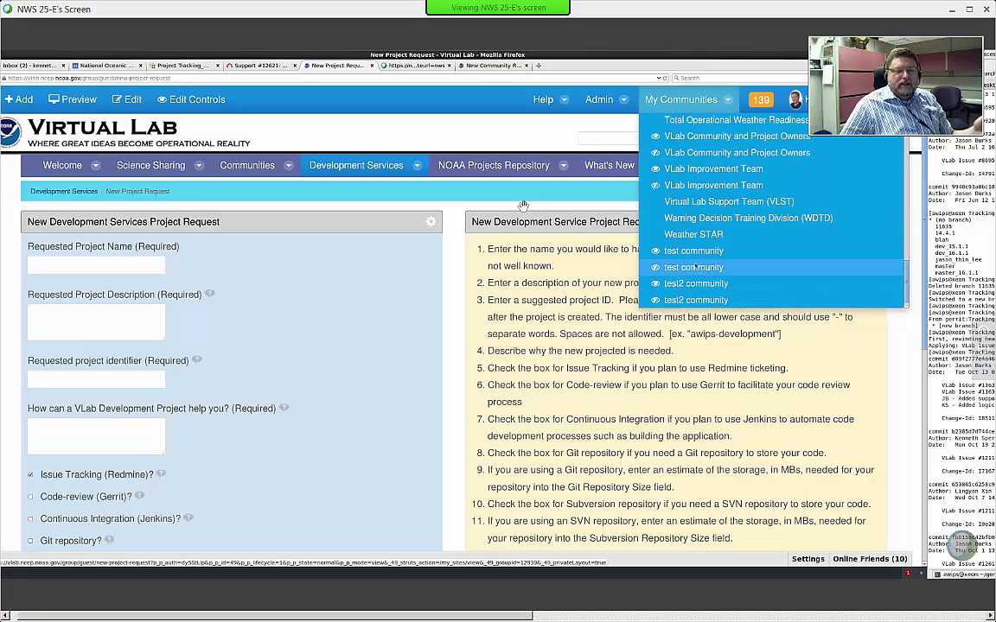
{"action": "left_click", "coordinate": [698, 268]}
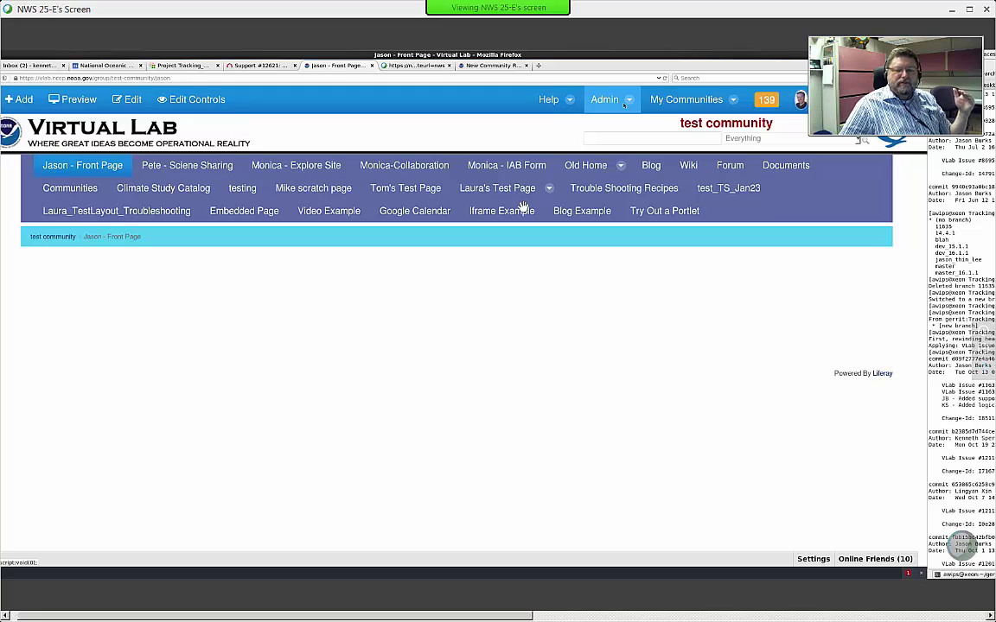
Open the test community's Documents page and locate the folder and file list in Documents and Media.
{"action": "left_click", "coordinate": [727, 187]}
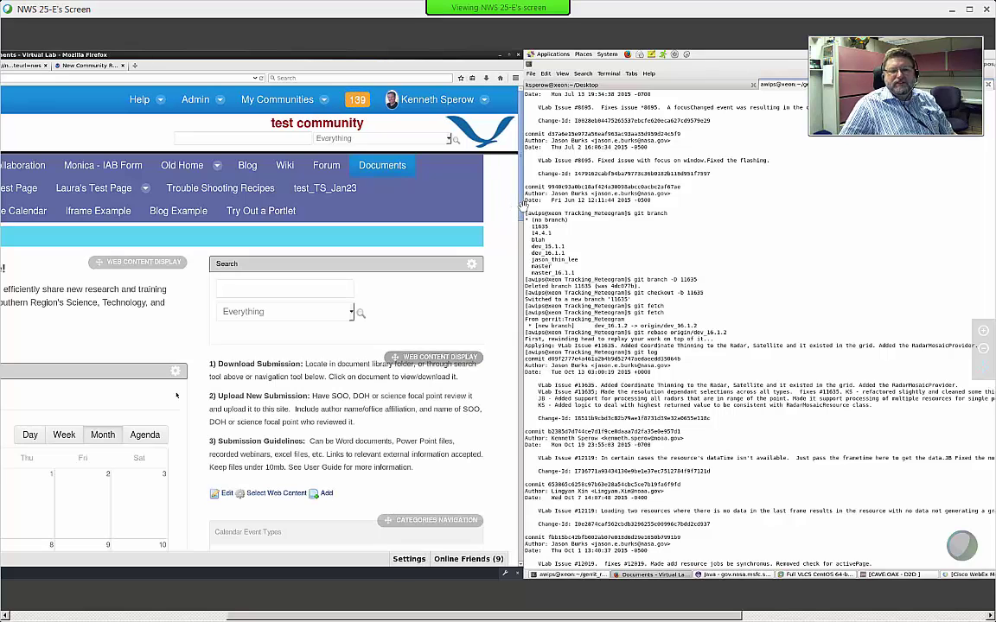
{"action": "scroll", "coordinate": [68, 388], "scroll_direction": "down", "scroll_amount": 5}
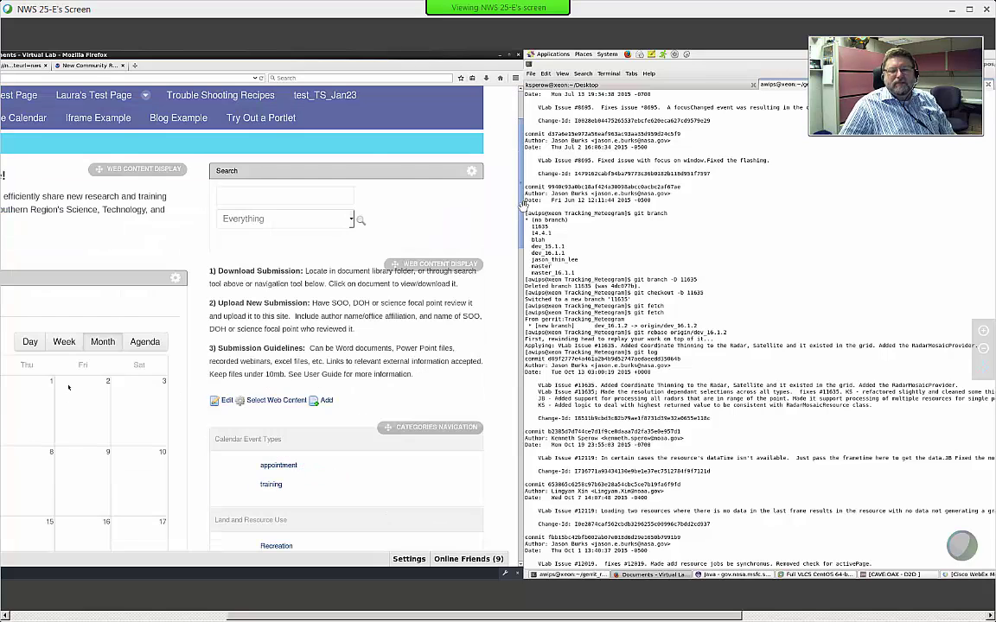
{"action": "scroll", "coordinate": [68, 388], "scroll_direction": "down", "scroll_amount": 4}
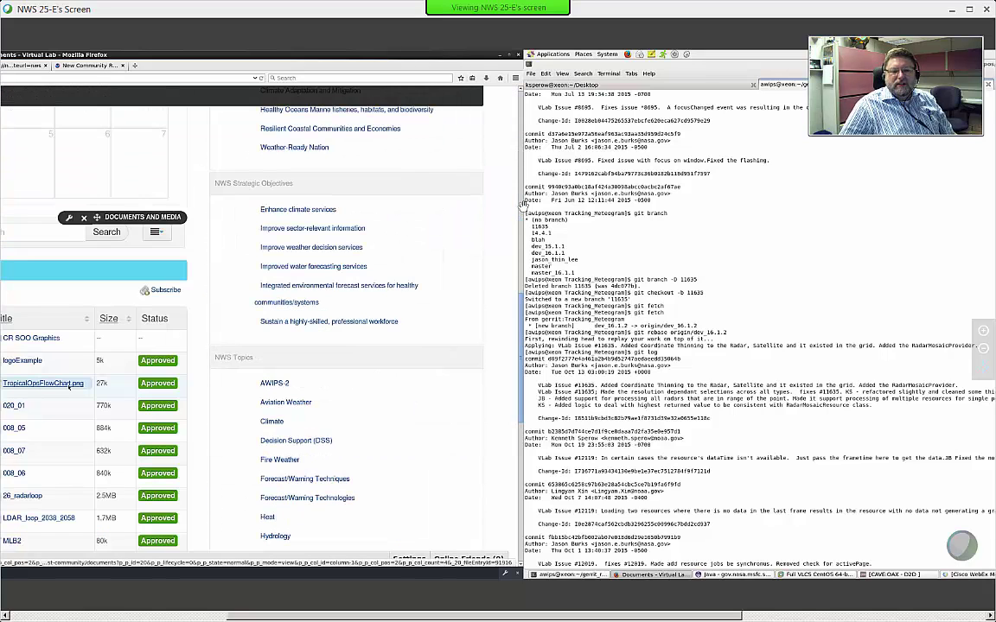
Check the default workflow choices for the CR SOO Graphics folder, then make it use the document type restrictions and workflow of the parent folder.
{"action": "left_click", "coordinate": [76, 618]}
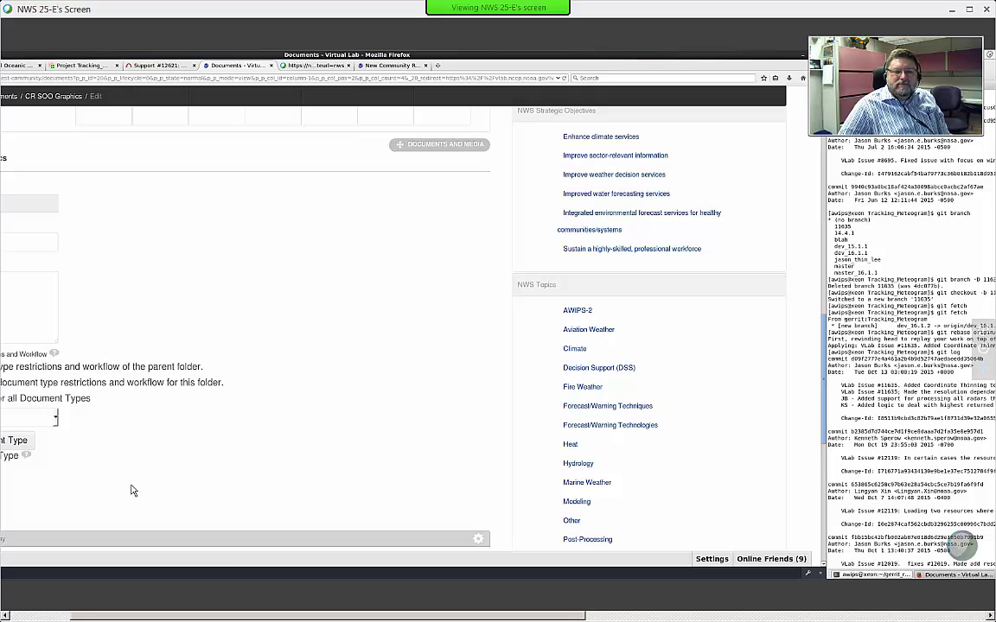
{"action": "left_click", "coordinate": [28, 617]}
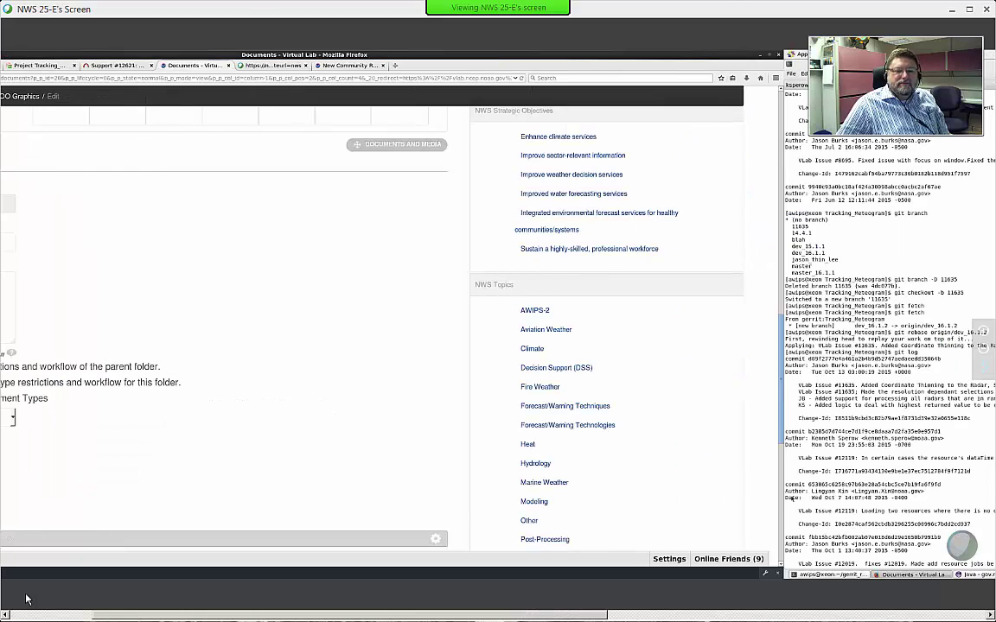
{"action": "left_click", "coordinate": [41, 617]}
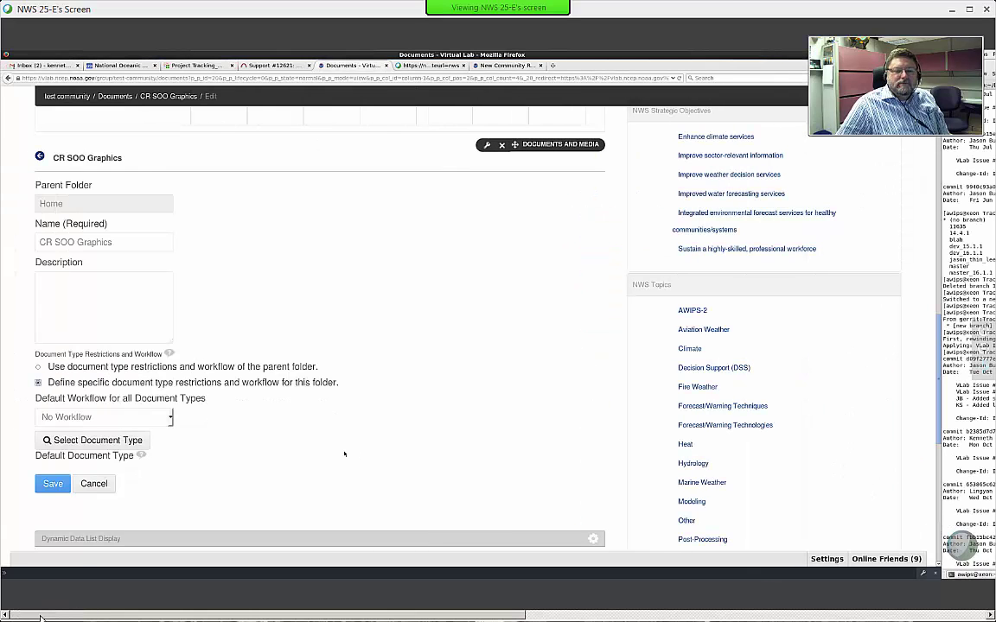
{"action": "left_click", "coordinate": [170, 417]}
{"action": "key", "text": "Escape"}
{"action": "left_click", "coordinate": [38, 366]}
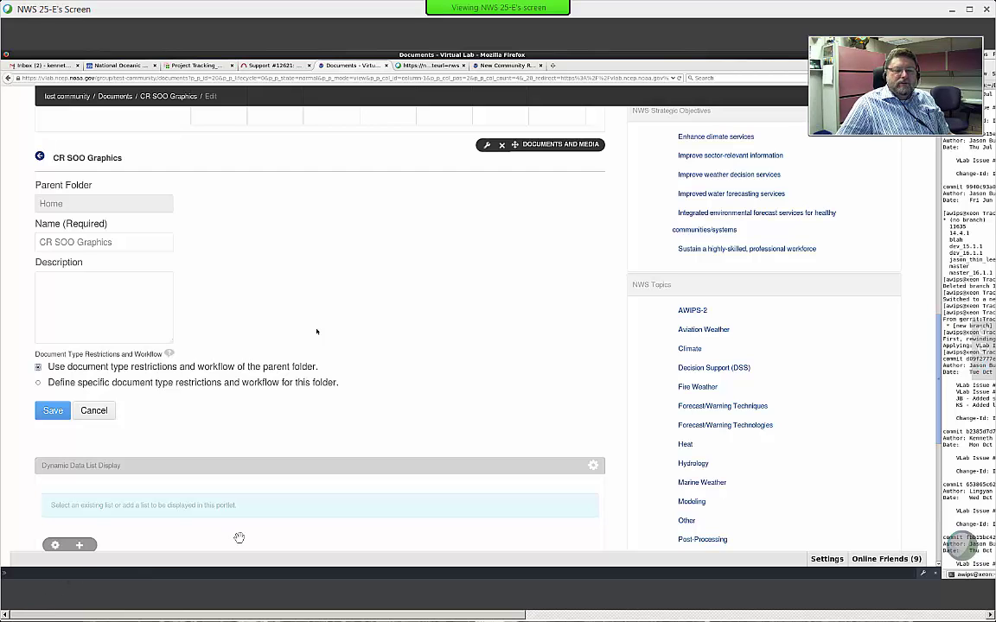
{"action": "scroll", "coordinate": [91, 597], "scroll_direction": "right", "scroll_amount": 3}
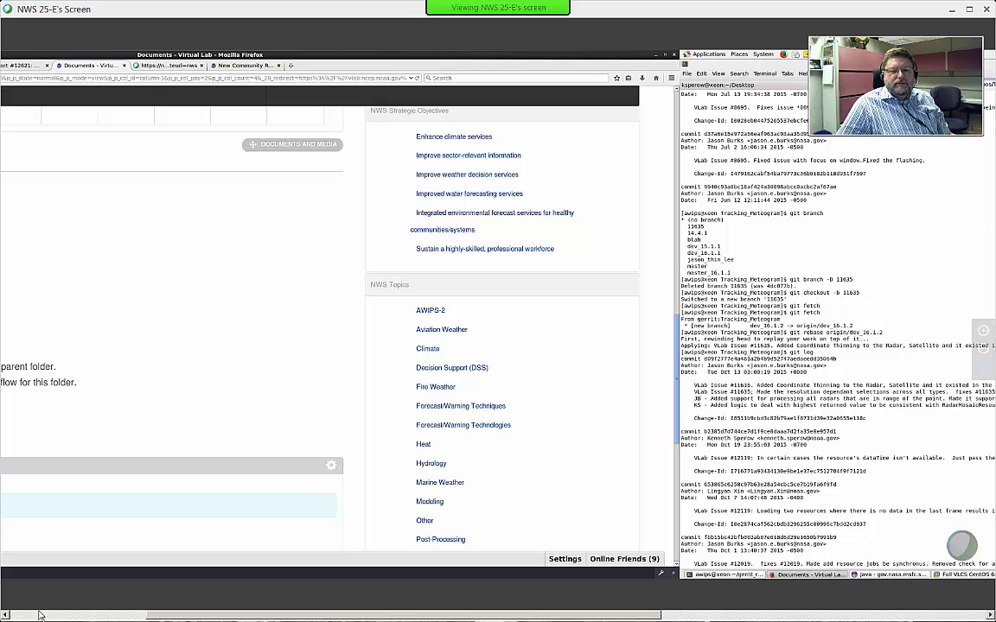
{"action": "scroll", "coordinate": [39, 610], "scroll_direction": "left", "scroll_amount": 3}
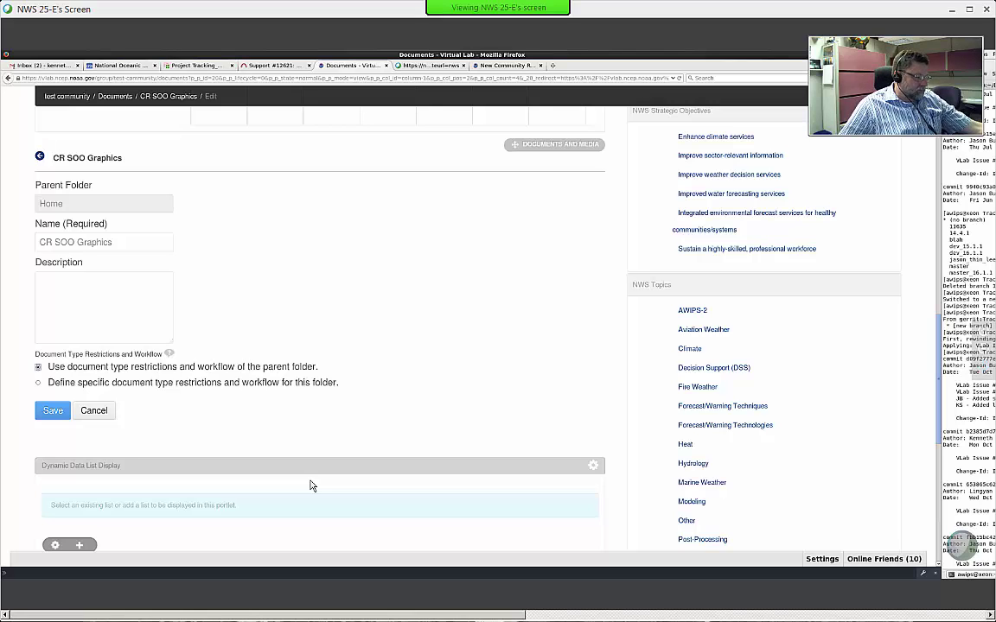
Switch to Redmine and display the VLab IDP Hosting Gantt chart from October 2014 with issues of any status.
{"action": "scroll", "coordinate": [312, 485], "scroll_direction": "right", "scroll_amount": 10}
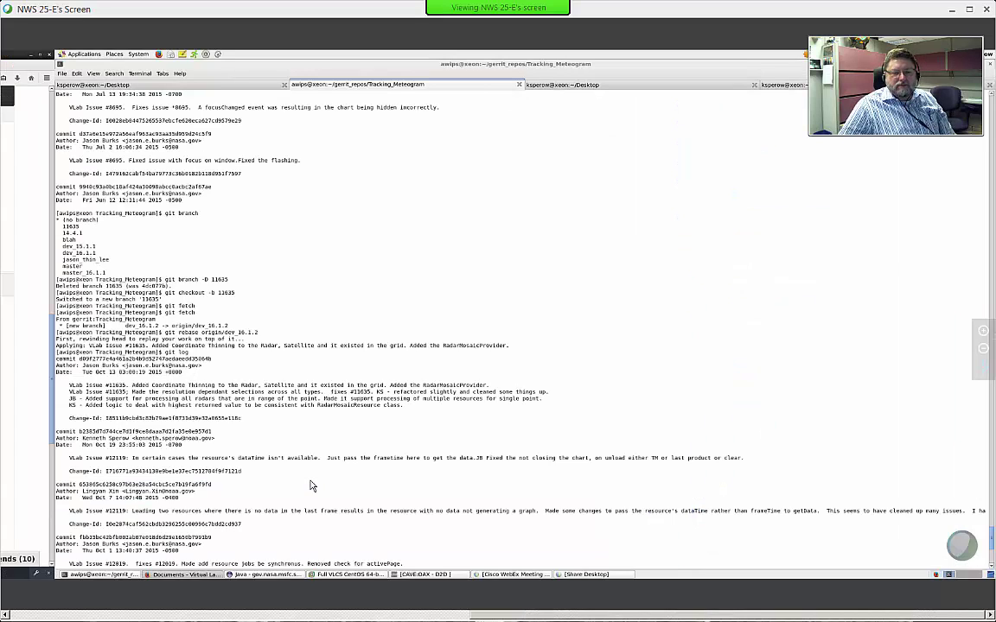
{"action": "left_click", "coordinate": [26, 618]}
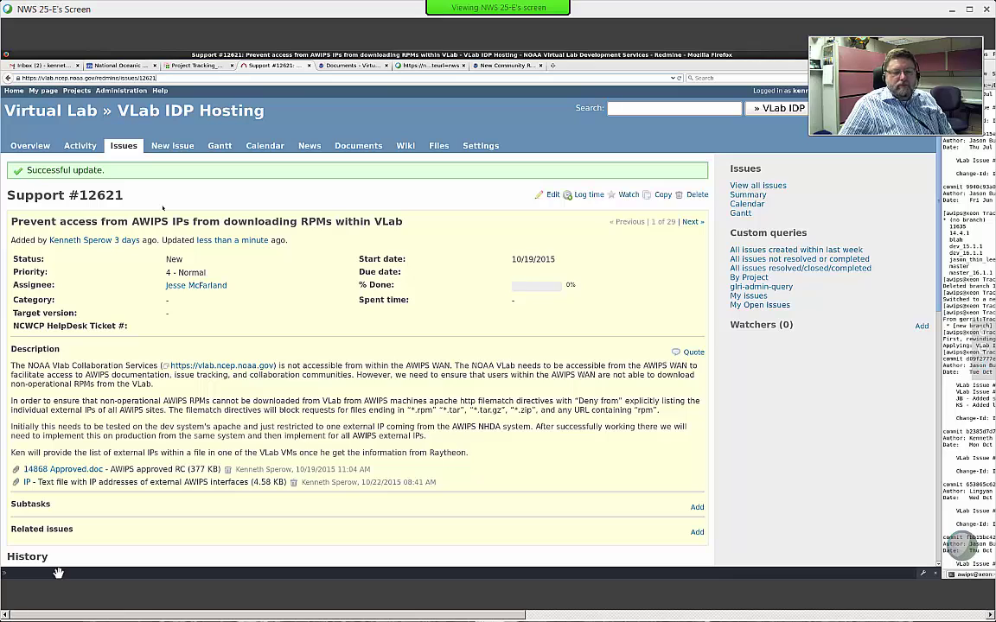
{"action": "left_click", "coordinate": [216, 148]}
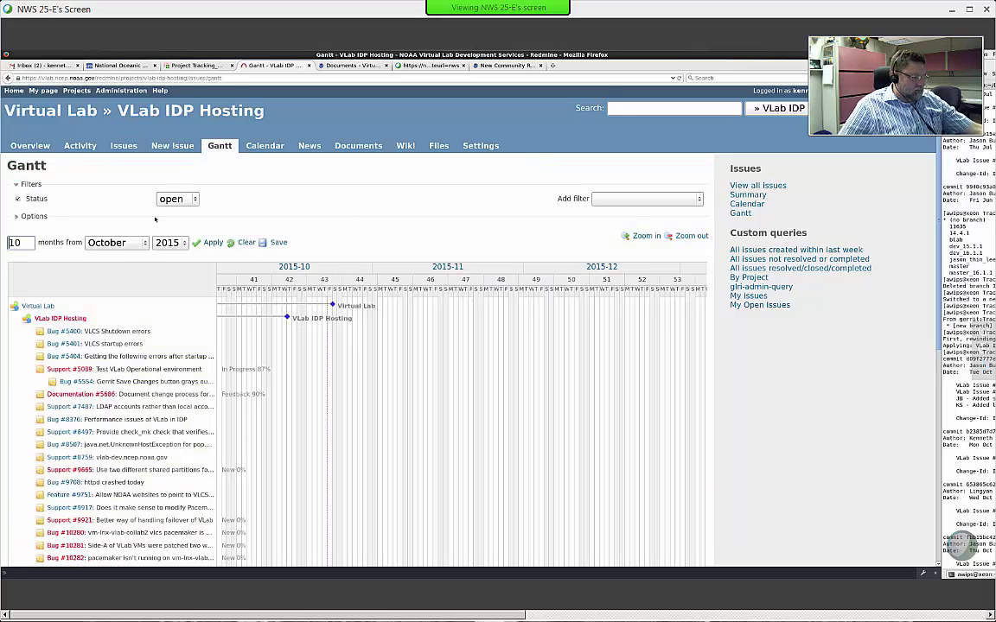
{"action": "left_click", "coordinate": [168, 243]}
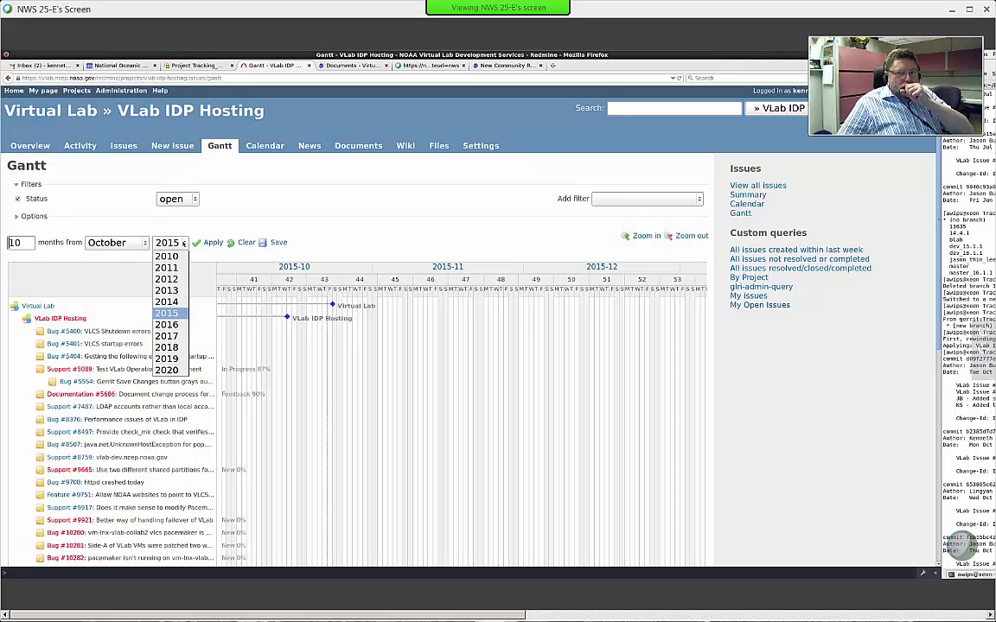
{"action": "left_click", "coordinate": [169, 303]}
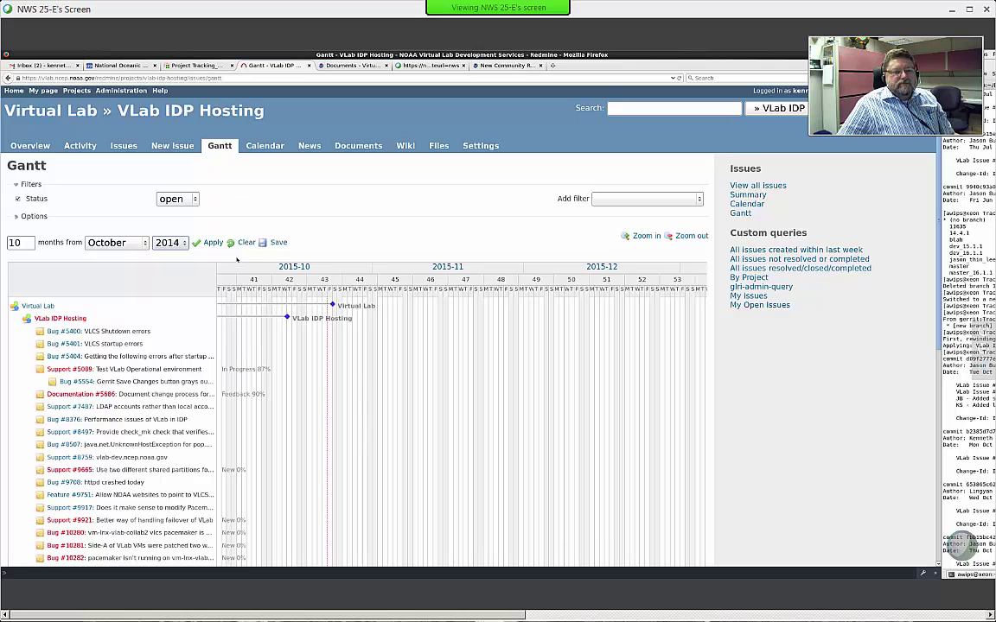
{"action": "left_click", "coordinate": [177, 199]}
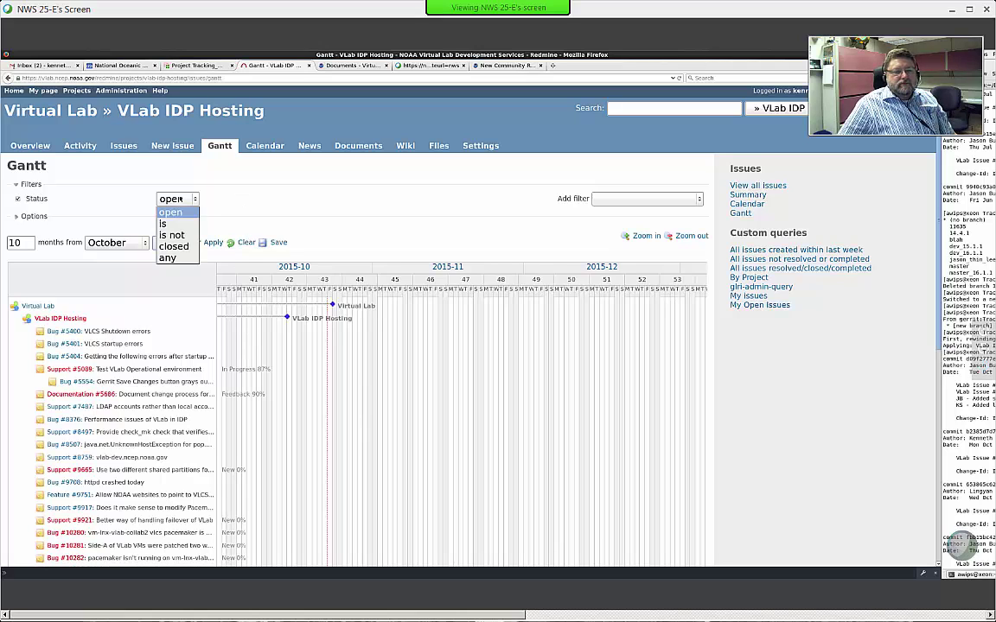
{"action": "left_click", "coordinate": [167, 258]}
{"action": "left_click", "coordinate": [210, 242]}
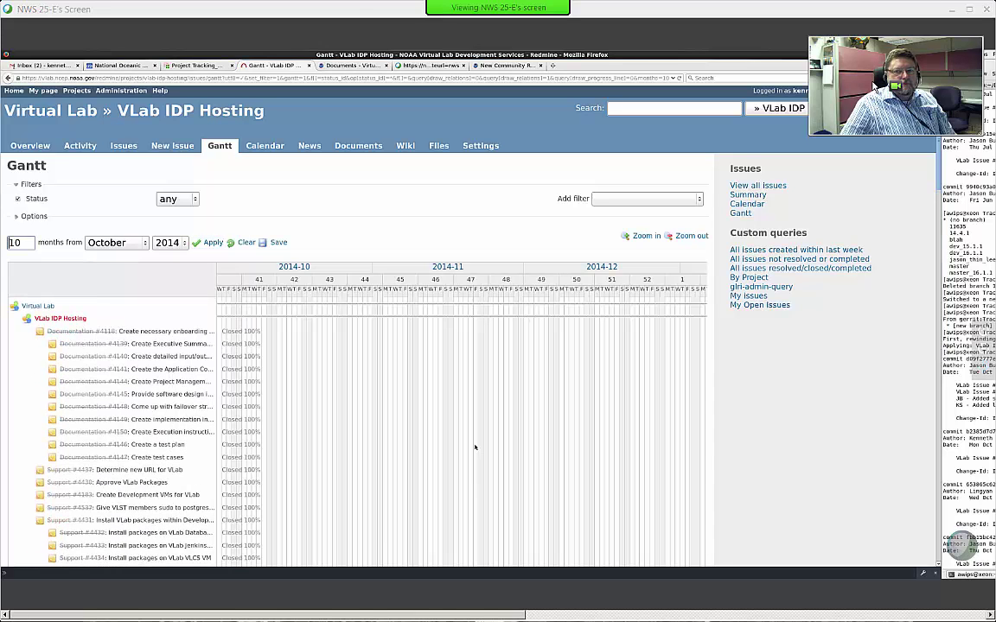
Examine the task bars, dependency arrows and issue details in the VLab IDP Hosting Gantt chart.
{"action": "scroll", "coordinate": [417, 388], "scroll_direction": "down", "scroll_amount": 5}
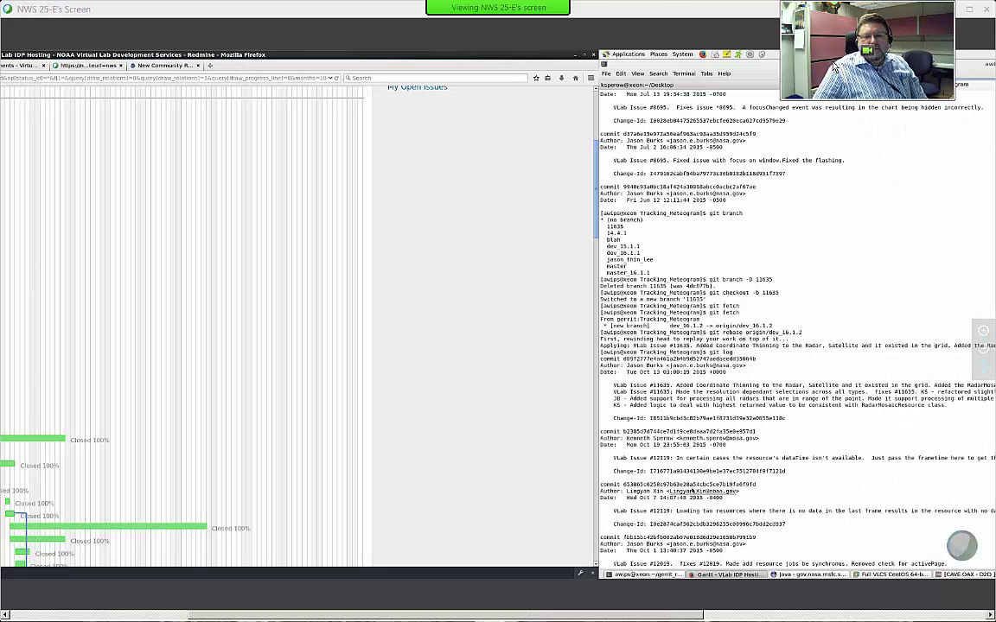
{"action": "left_click", "coordinate": [117, 616]}
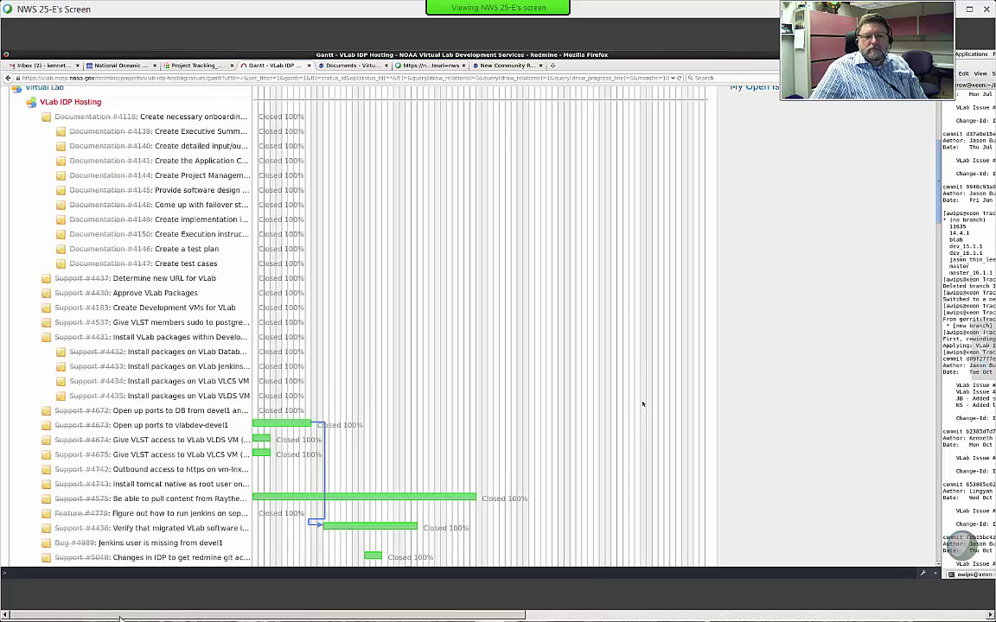
{"action": "scroll", "coordinate": [644, 400], "scroll_direction": "down", "scroll_amount": 3}
{"action": "scroll", "coordinate": [644, 400], "scroll_direction": "down", "scroll_amount": 5}
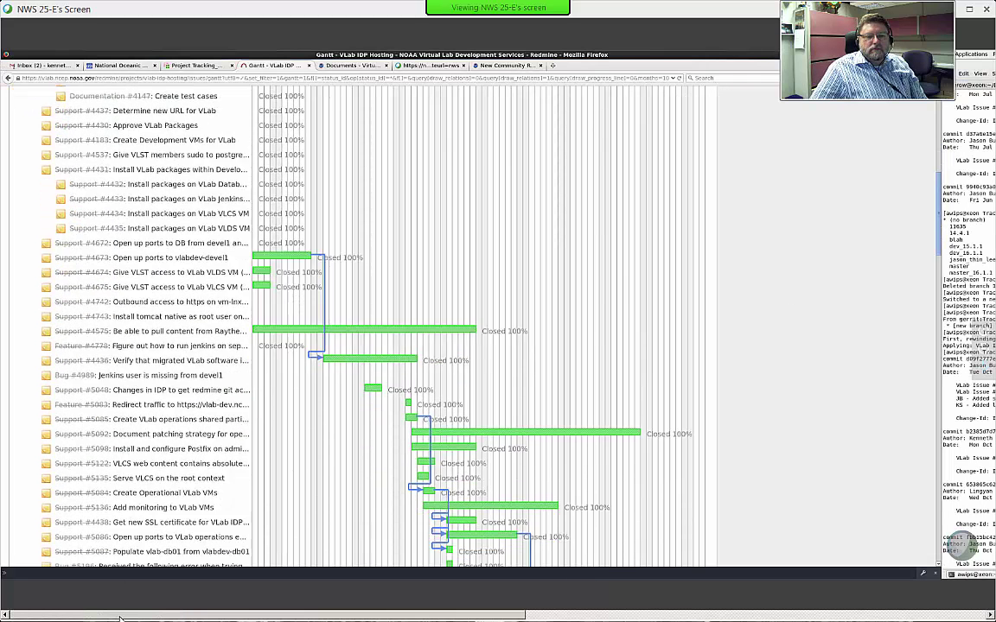
{"action": "mouse_move", "coordinate": [297, 260]}
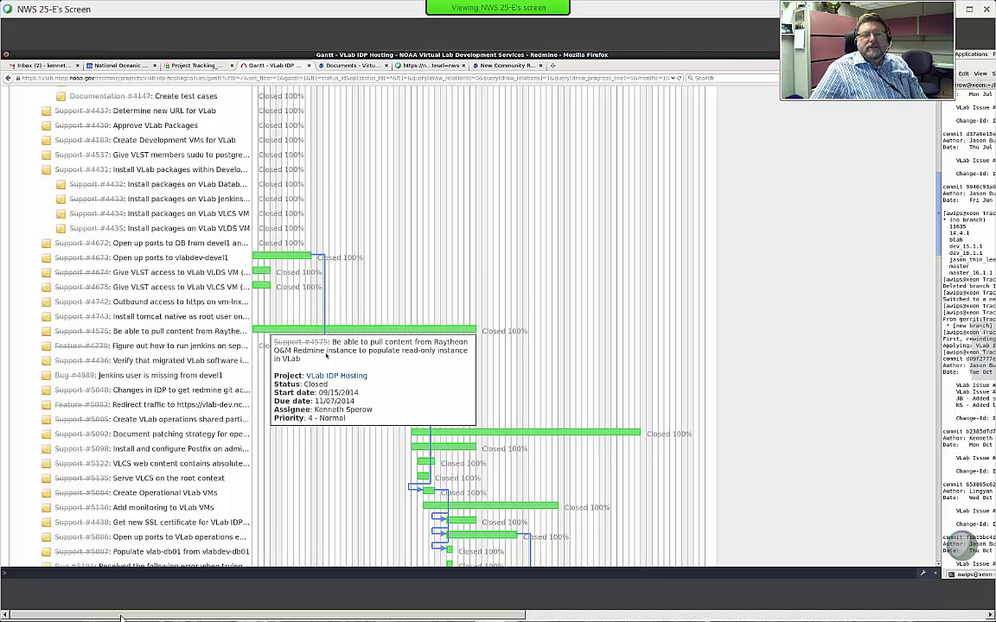
{"action": "mouse_move", "coordinate": [374, 361]}
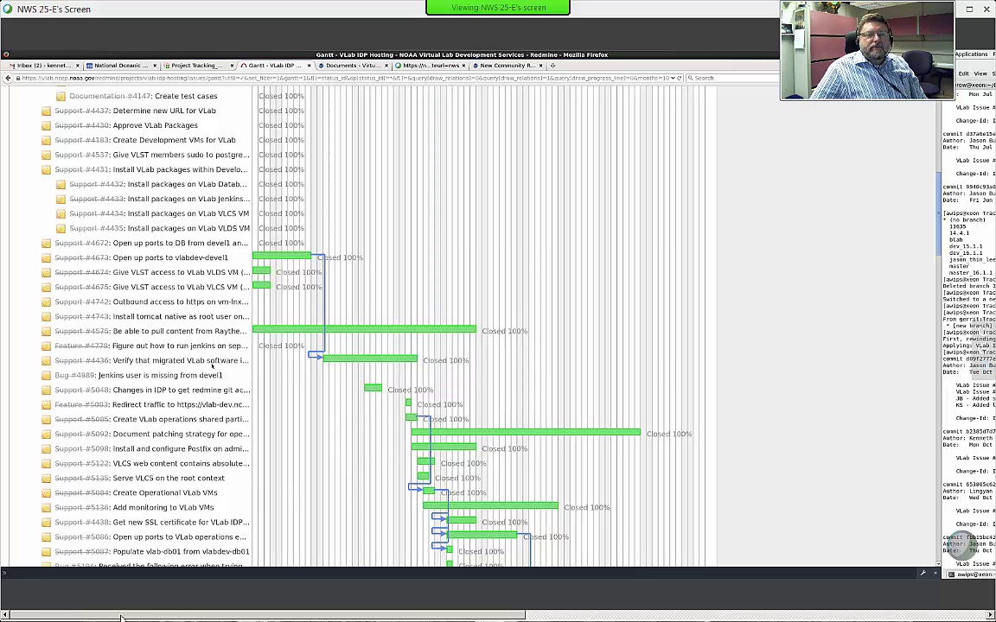
Open Support #4436 from the Gantt chart and review its dates, hours, related issues and history.
{"action": "left_click", "coordinate": [96, 361]}
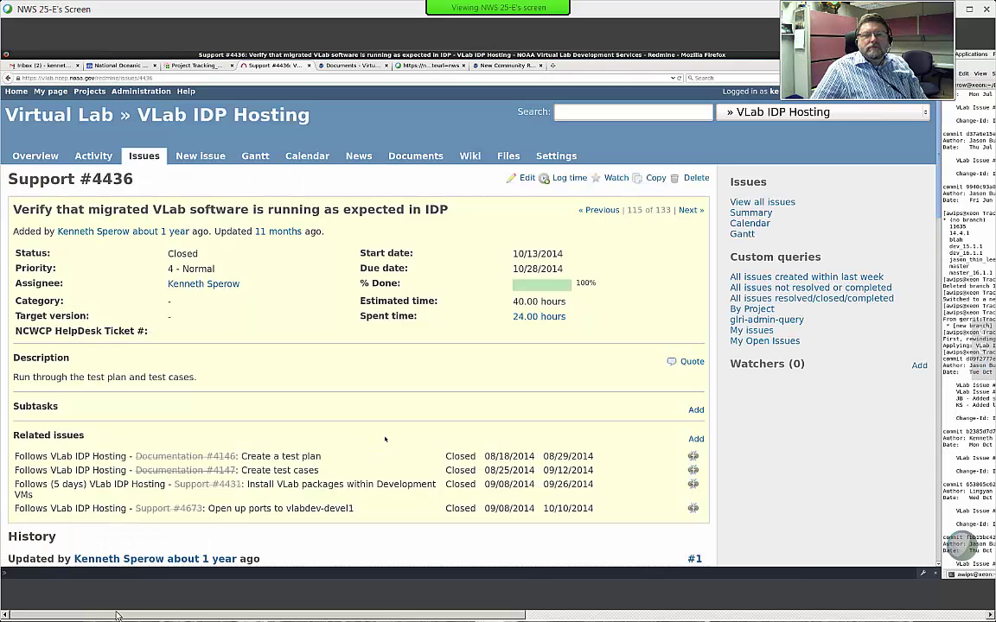
{"action": "scroll", "coordinate": [495, 478], "scroll_direction": "down", "scroll_amount": 3}
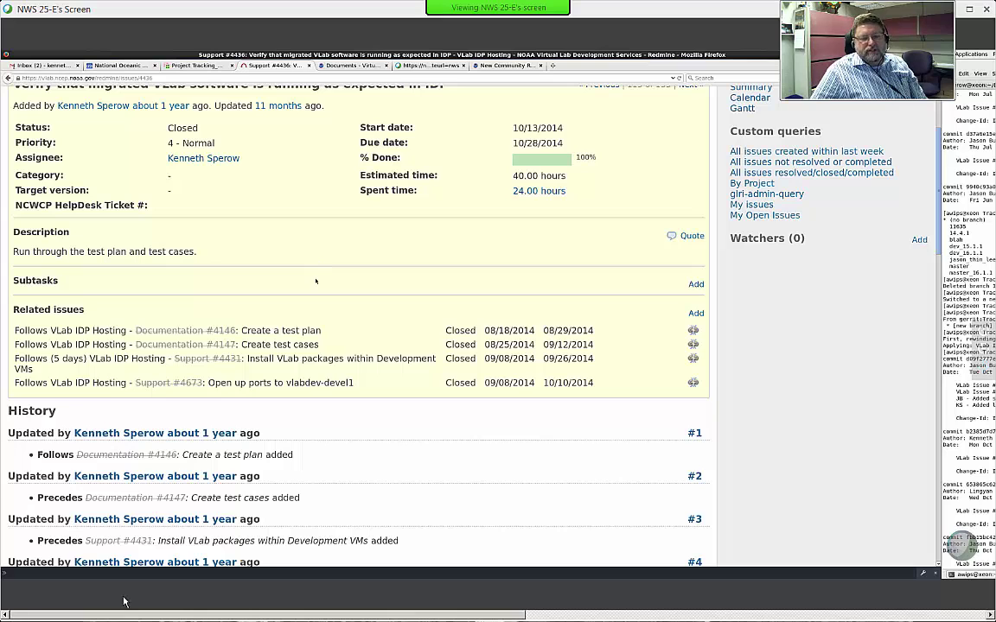
{"action": "scroll", "coordinate": [357, 481], "scroll_direction": "up", "scroll_amount": 2}
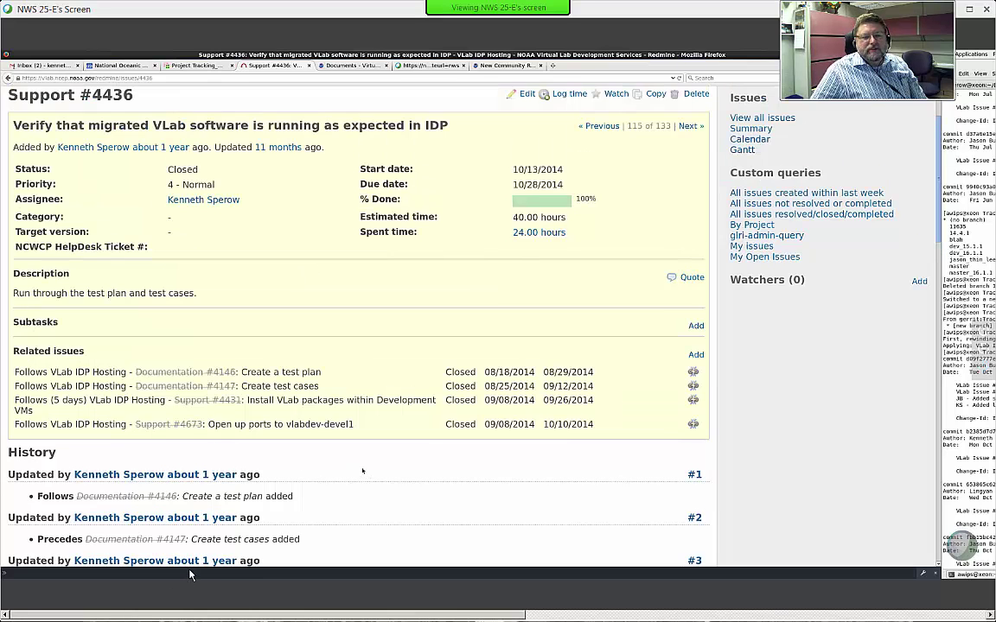
{"action": "scroll", "coordinate": [255, 247], "scroll_direction": "up", "scroll_amount": 1}
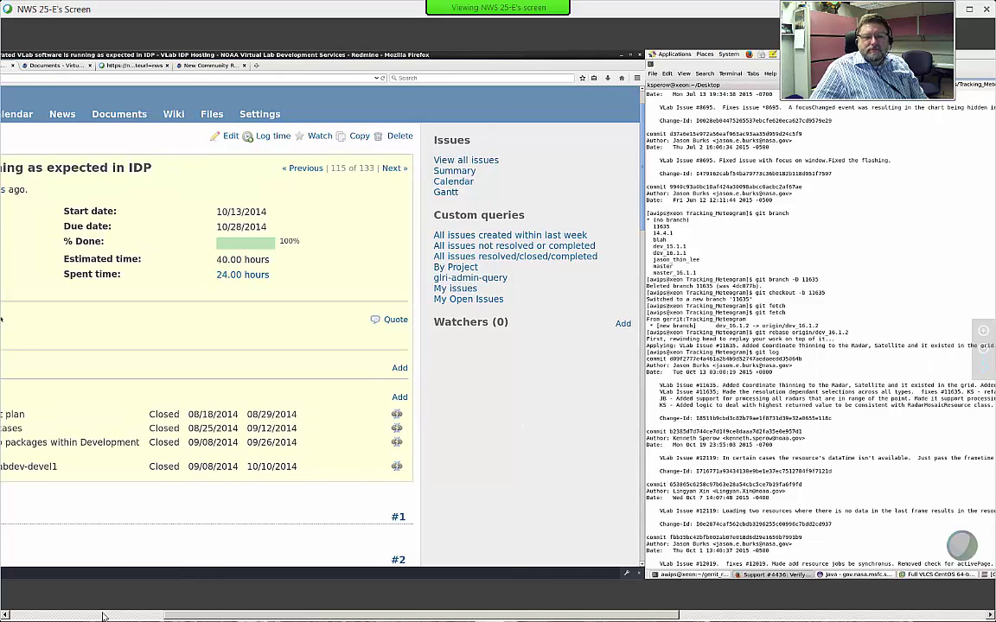
{"action": "left_click", "coordinate": [99, 616]}
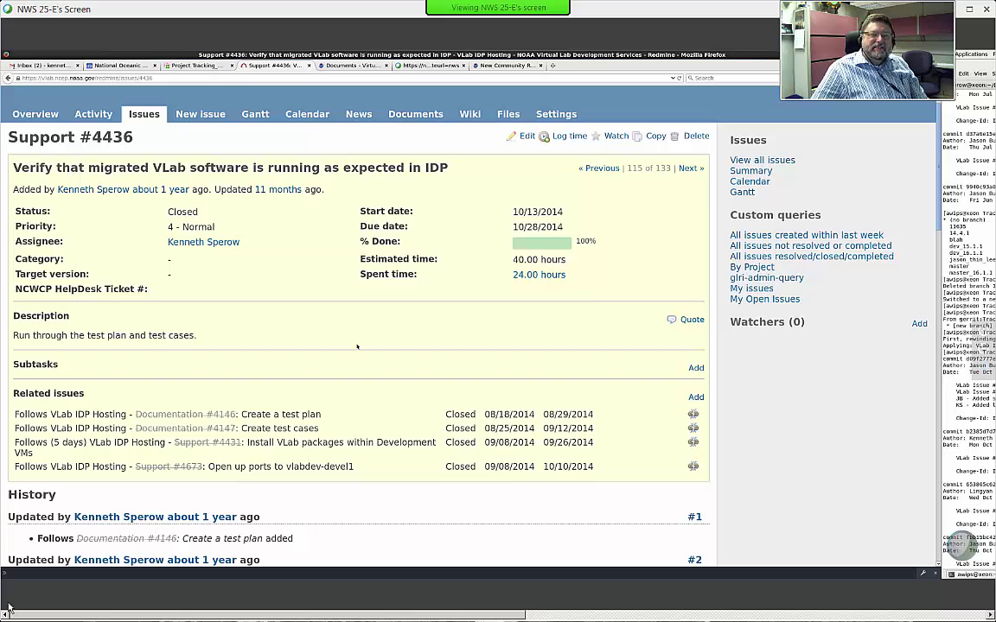
Start a new issue in the VLab IDP Hosting project and look over the available tracker types.
{"action": "left_click", "coordinate": [200, 114]}
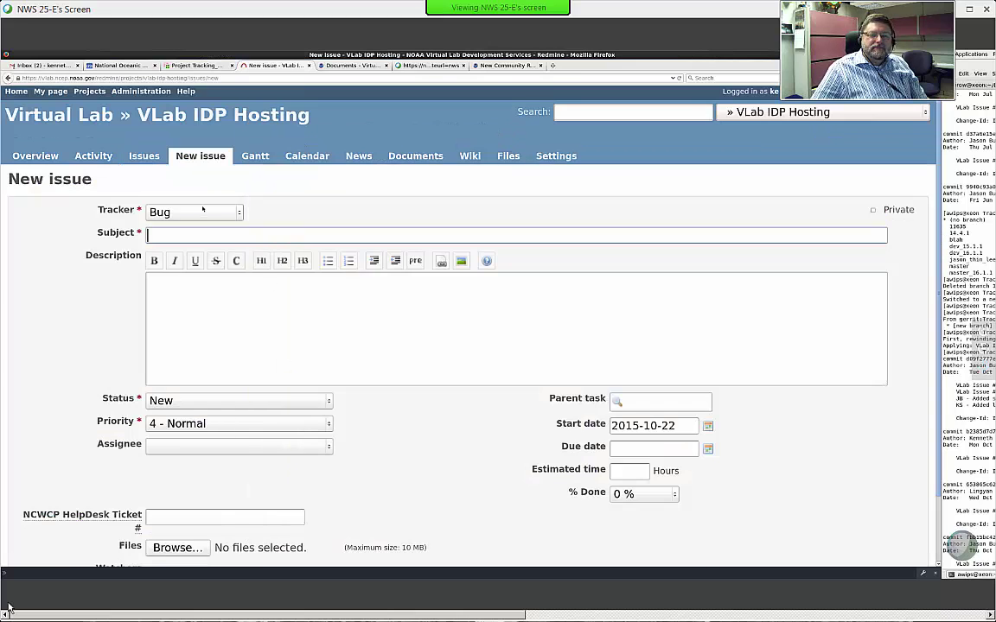
{"action": "left_click", "coordinate": [210, 212]}
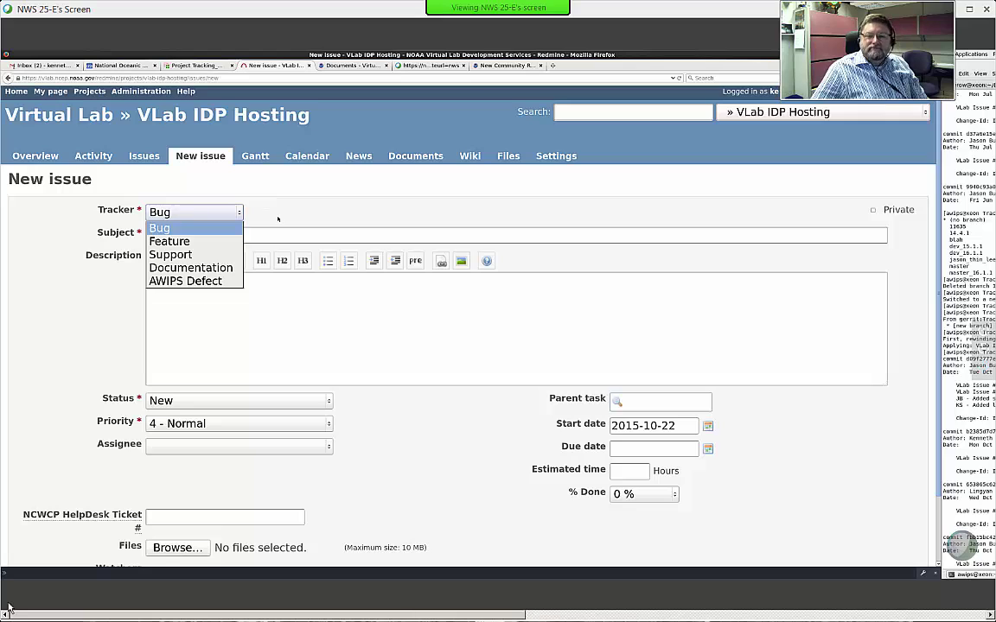
{"action": "left_click", "coordinate": [280, 216]}
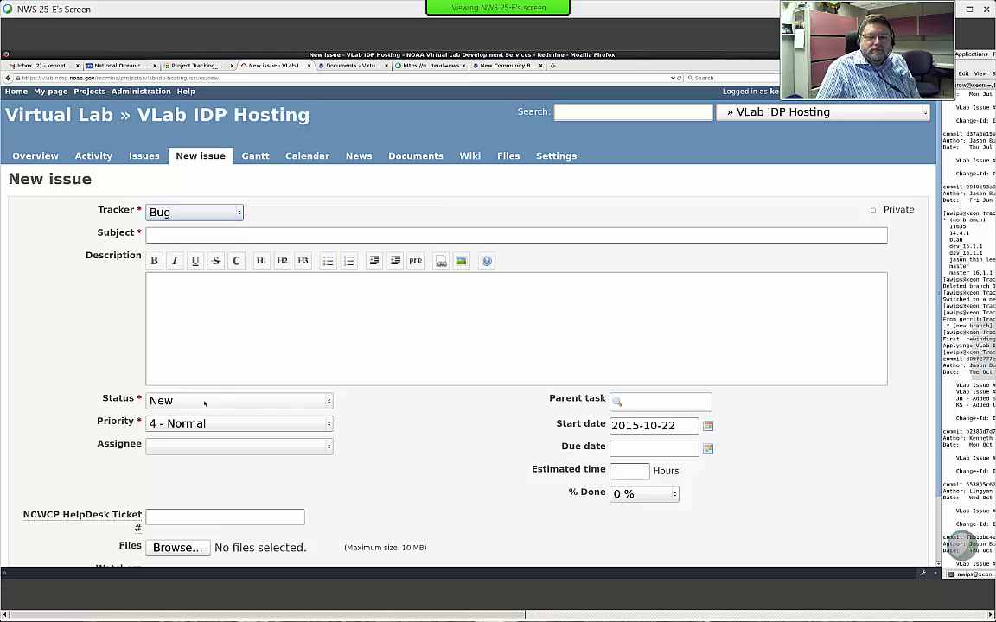
{"action": "left_click", "coordinate": [203, 213]}
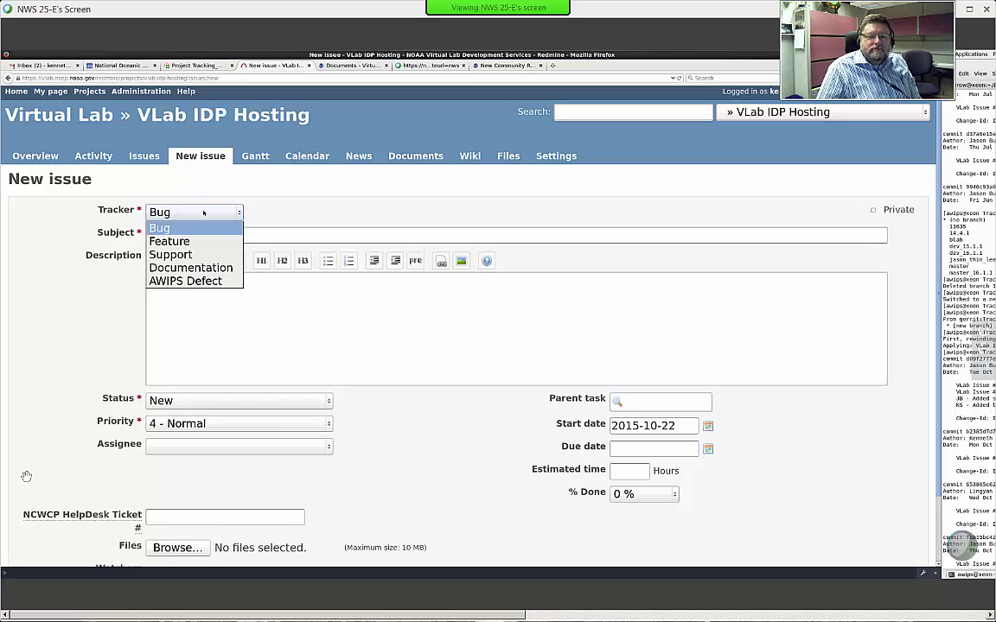
{"action": "left_click", "coordinate": [277, 205]}
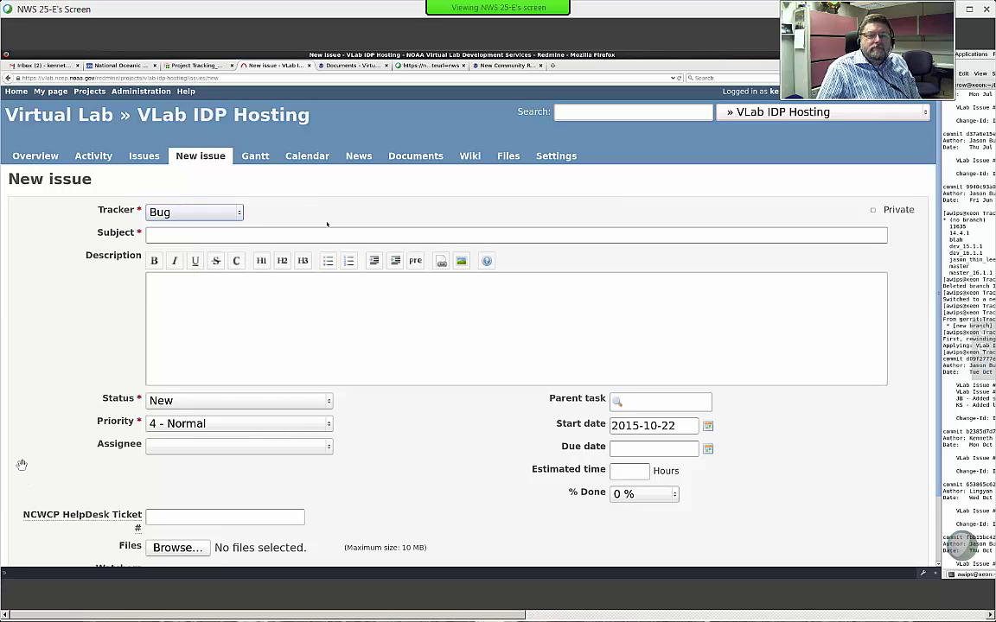
Check the status choices offered for the new issue.
{"action": "left_click", "coordinate": [207, 401]}
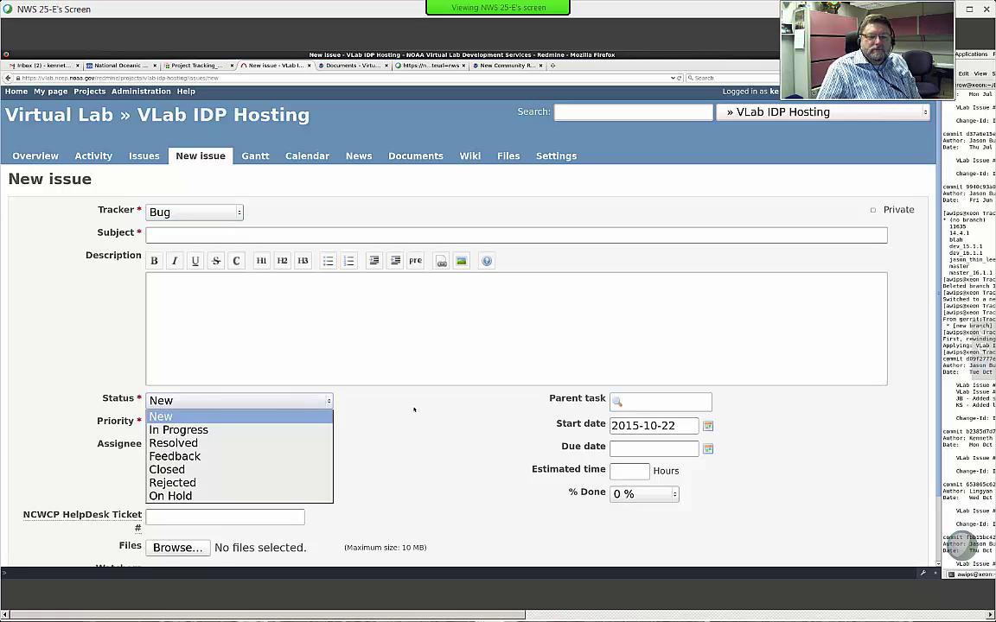
{"action": "left_click", "coordinate": [303, 403]}
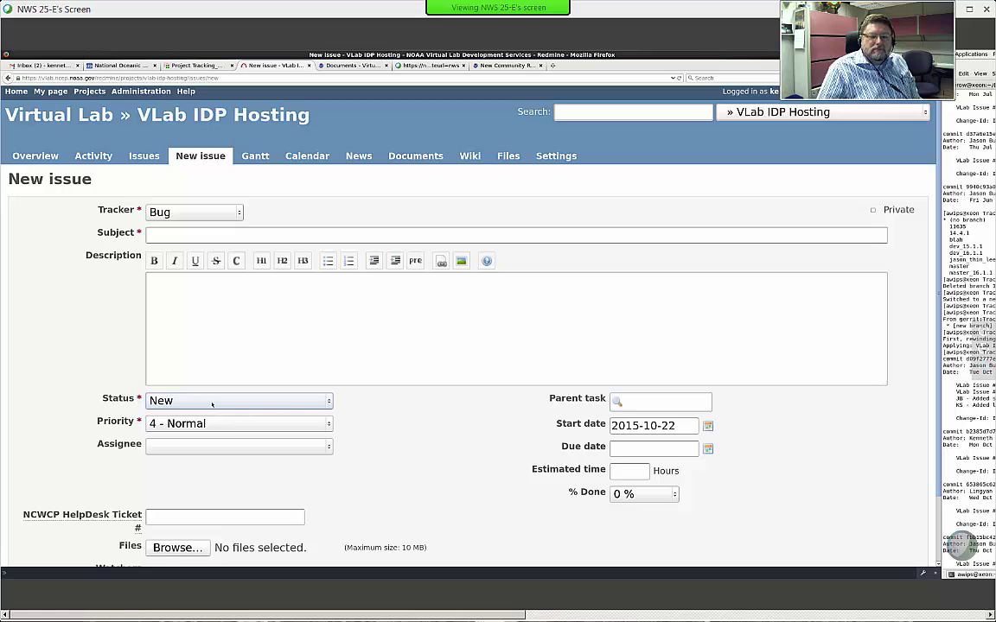
{"action": "left_click", "coordinate": [212, 404]}
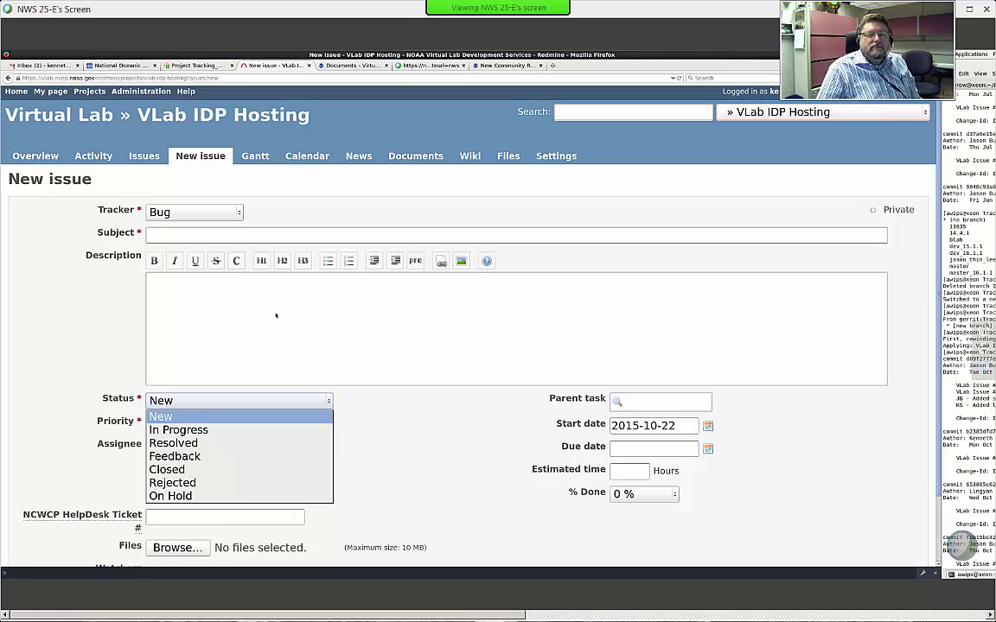
{"action": "left_click", "coordinate": [266, 340]}
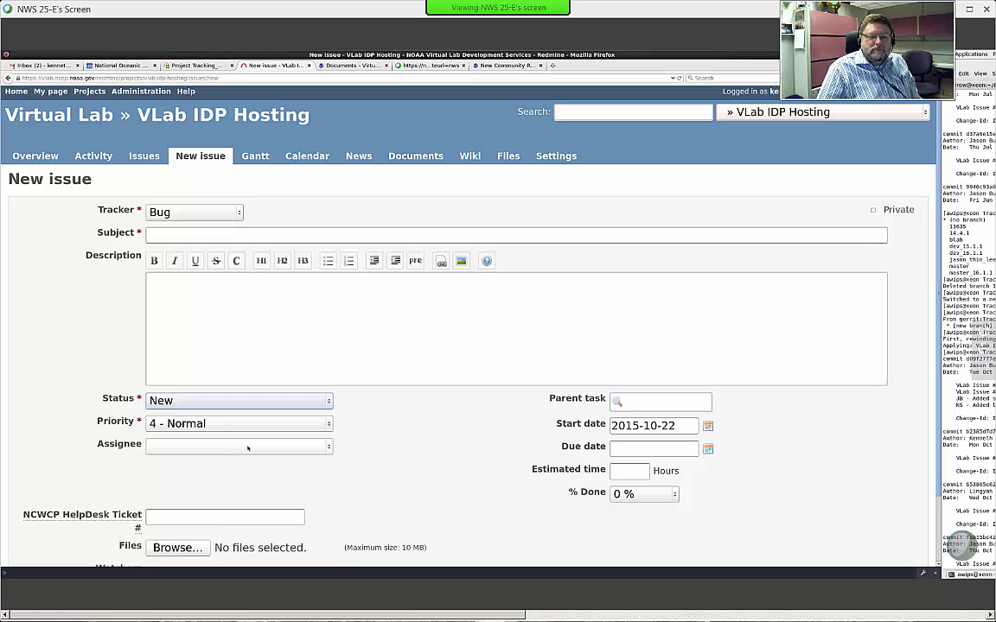
Set the new issue's assignee to << me >> and review the remaining date, time, file and watcher fields.
{"action": "left_click", "coordinate": [247, 448]}
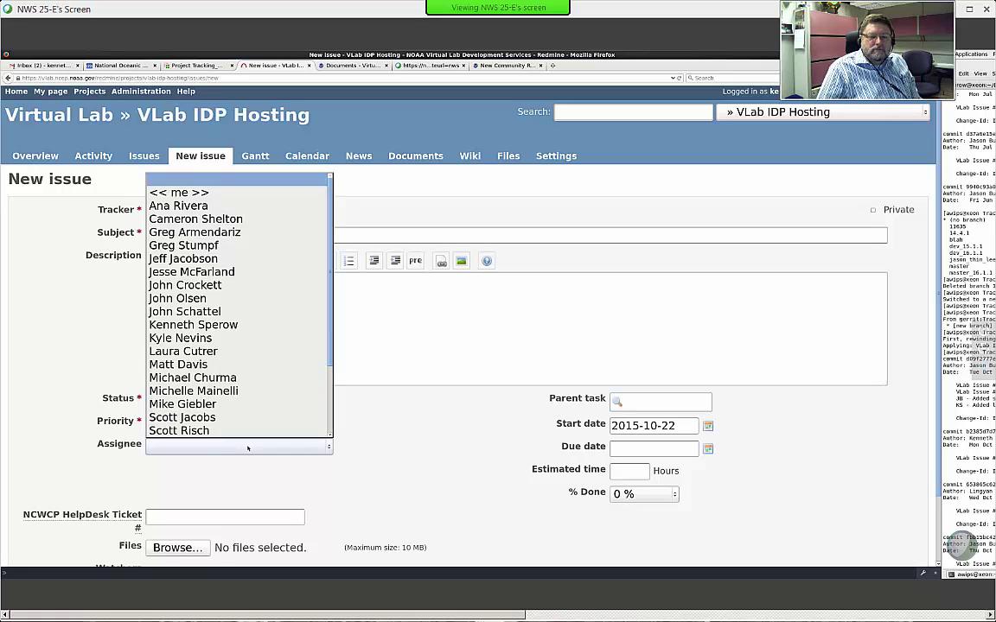
{"action": "left_click", "coordinate": [208, 161]}
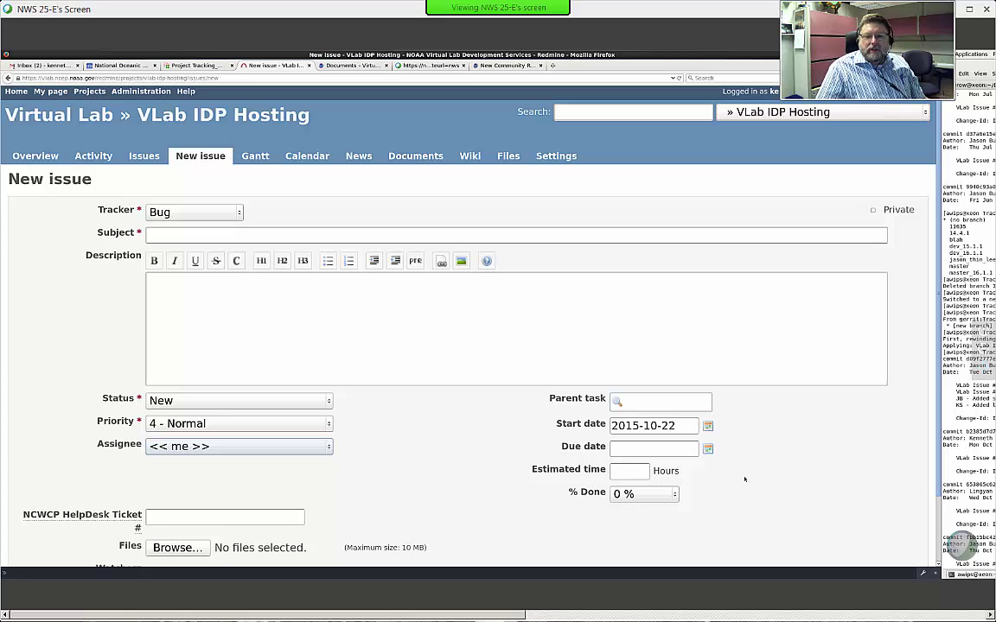
{"action": "scroll", "coordinate": [722, 484], "scroll_direction": "down", "scroll_amount": 2}
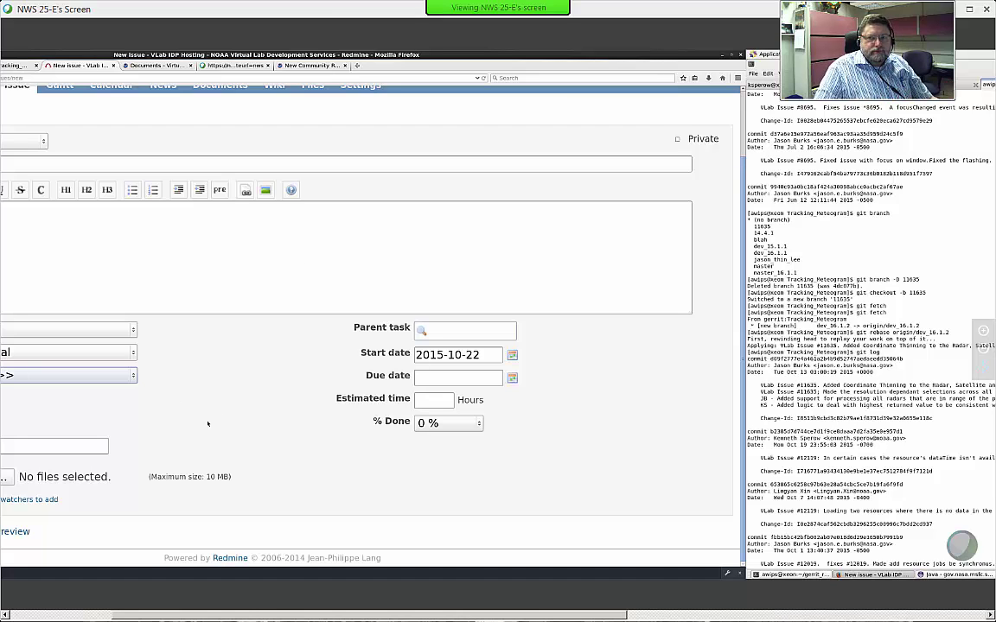
{"action": "left_click", "coordinate": [48, 615]}
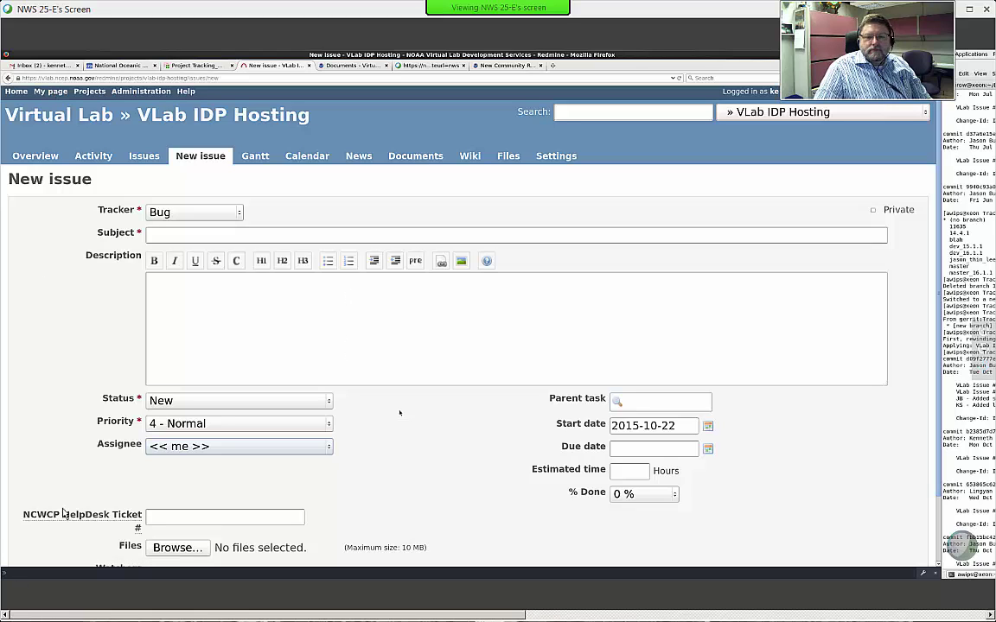
{"action": "scroll", "coordinate": [62, 514], "scroll_direction": "down", "scroll_amount": 3}
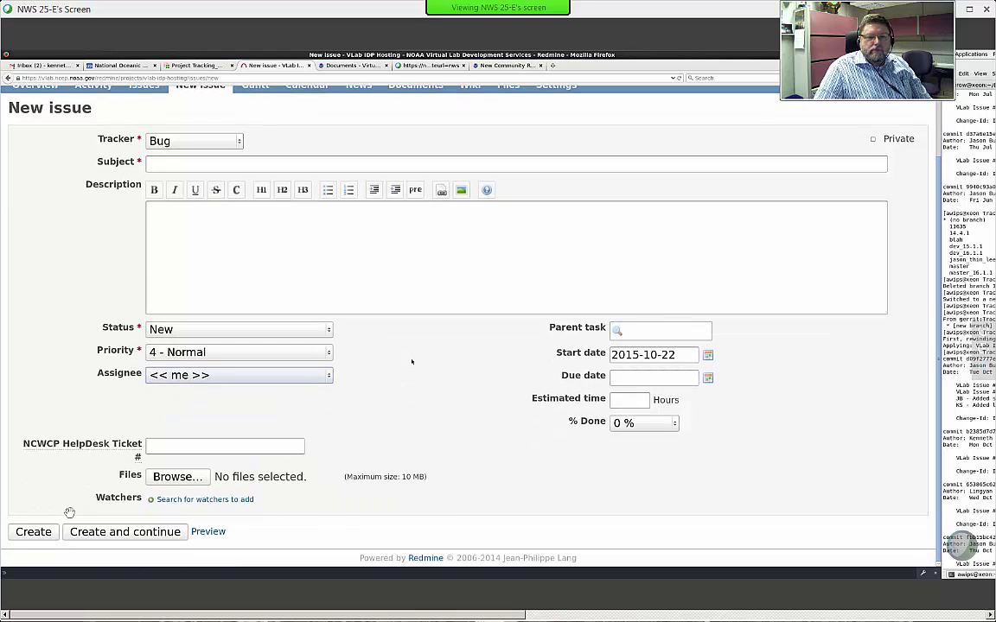
{"action": "scroll", "coordinate": [66, 510], "scroll_direction": "up", "scroll_amount": 3}
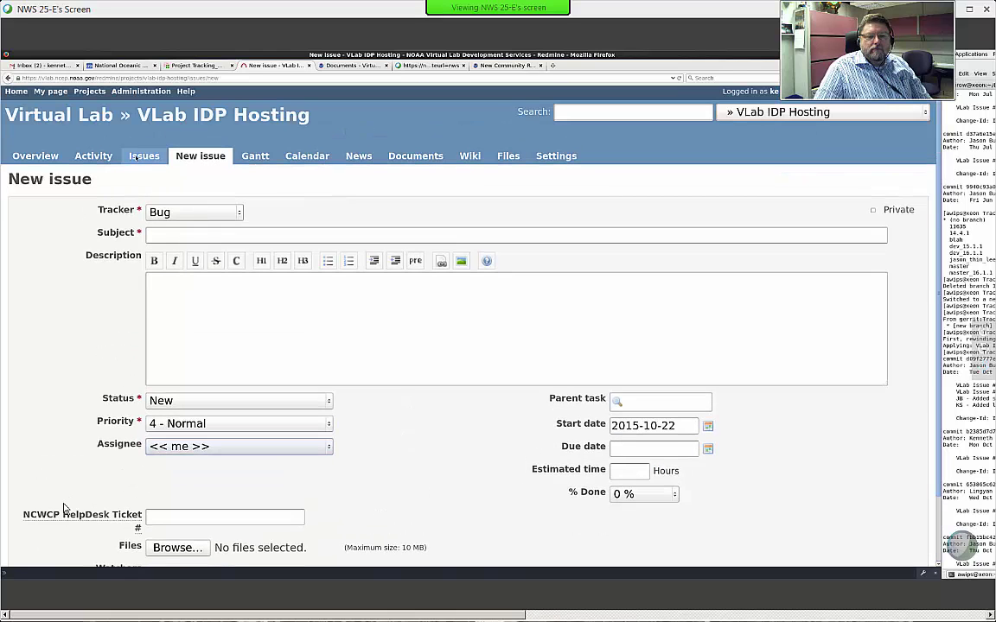
List the project's issues with the My Open Issues query, then open Support #10395 and read its description and history.
{"action": "left_click", "coordinate": [138, 156]}
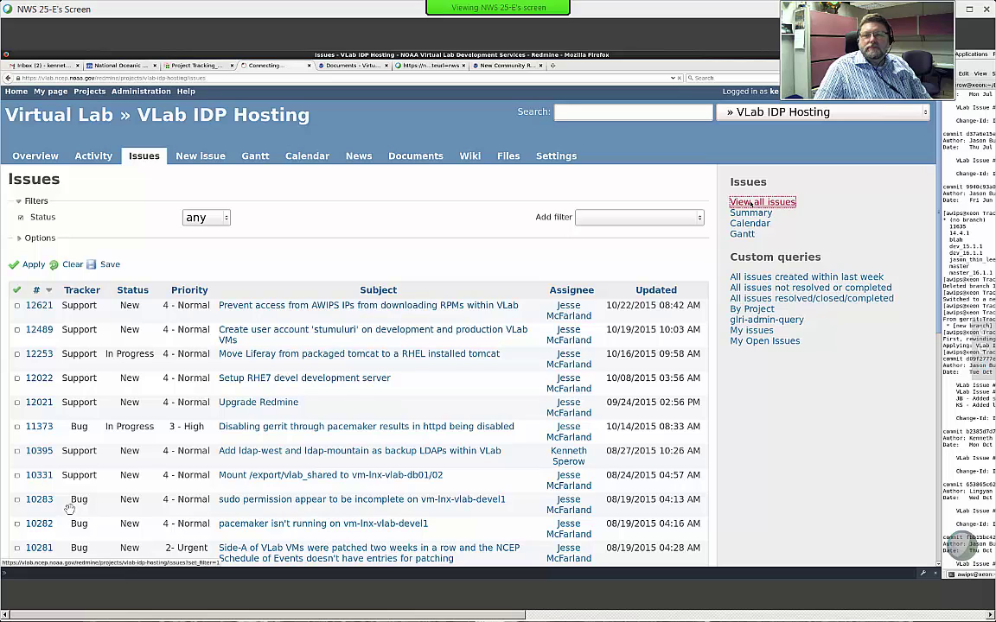
{"action": "left_click", "coordinate": [747, 340]}
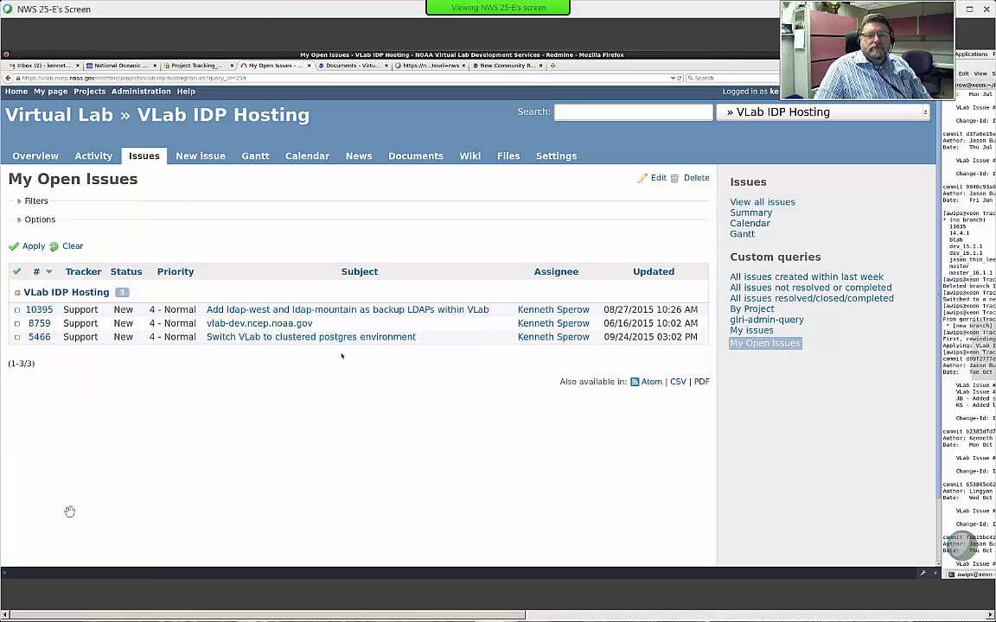
{"action": "left_click", "coordinate": [276, 311]}
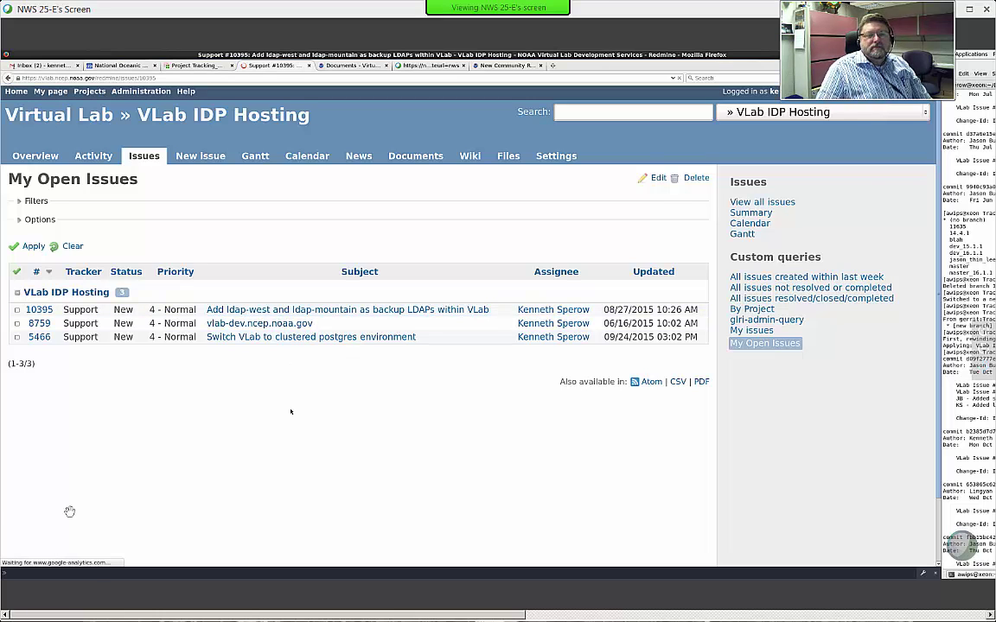
{"action": "scroll", "coordinate": [337, 424], "scroll_direction": "down", "scroll_amount": 2}
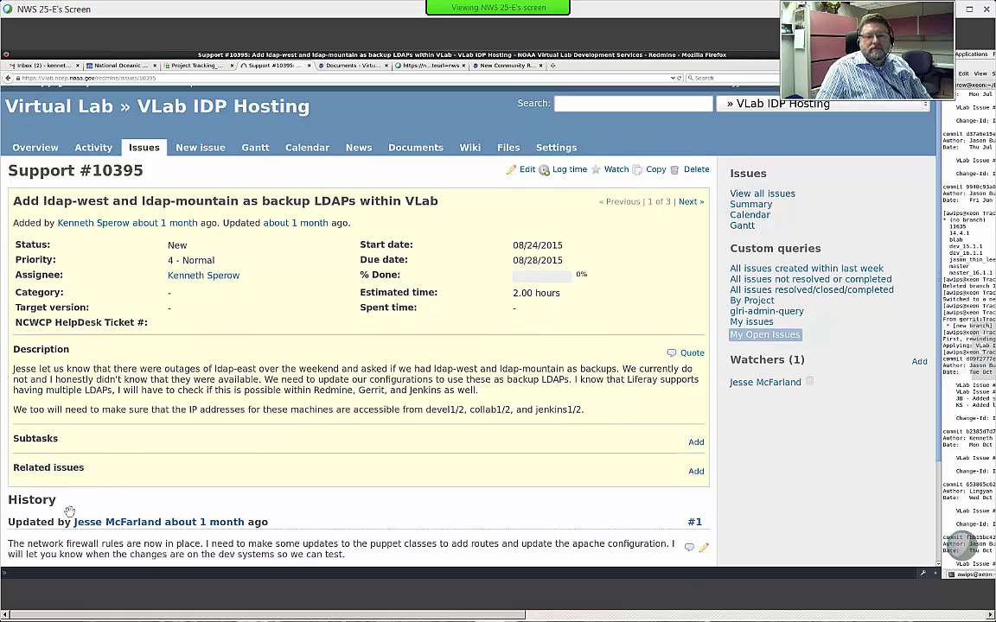
{"action": "scroll", "coordinate": [337, 423], "scroll_direction": "down", "scroll_amount": 3}
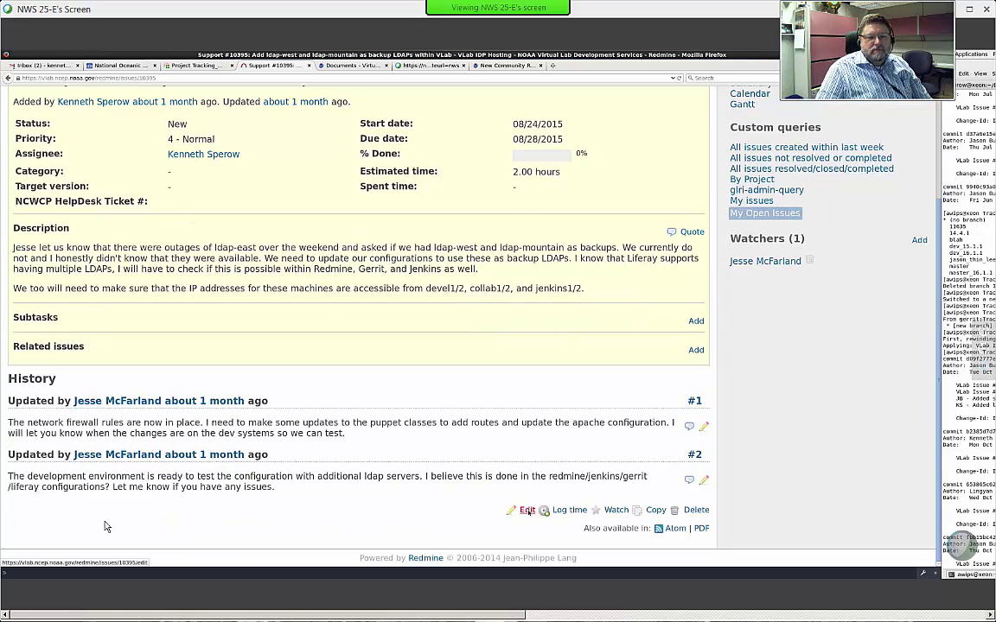
Edit Support #10395, set its status to In Progress and check the other status choices.
{"action": "key", "text": "alt+shift+e"}
{"action": "left_click", "coordinate": [216, 230]}
{"action": "left_click", "coordinate": [185, 257]}
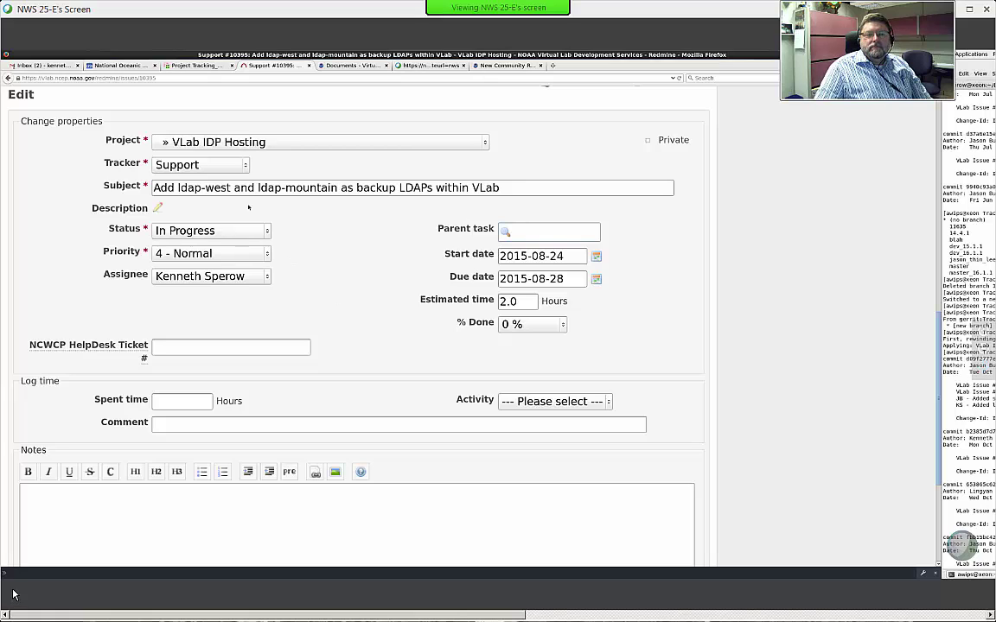
{"action": "left_click", "coordinate": [220, 231]}
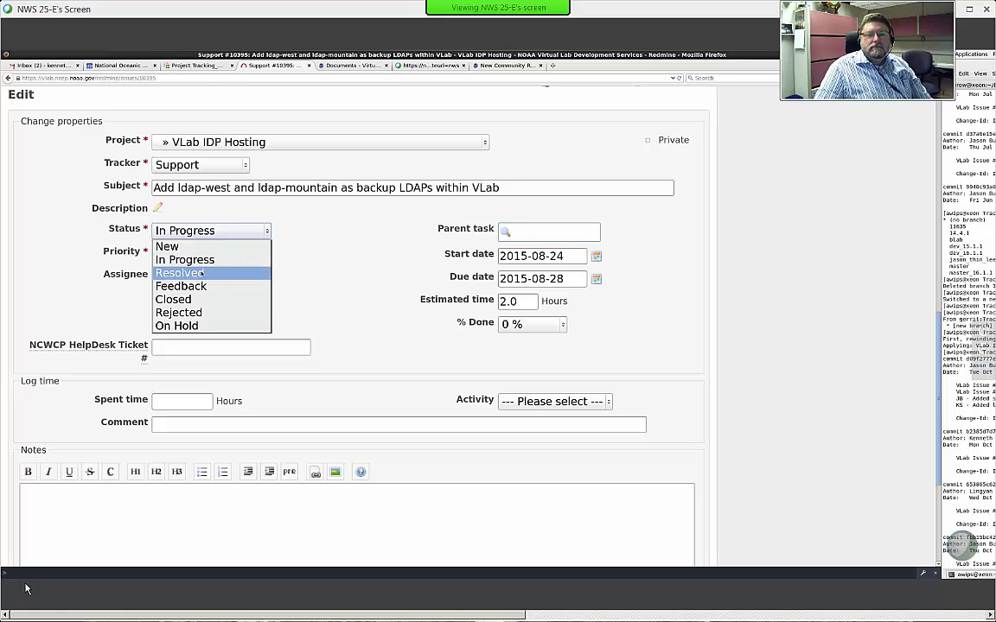
{"action": "left_click", "coordinate": [316, 260]}
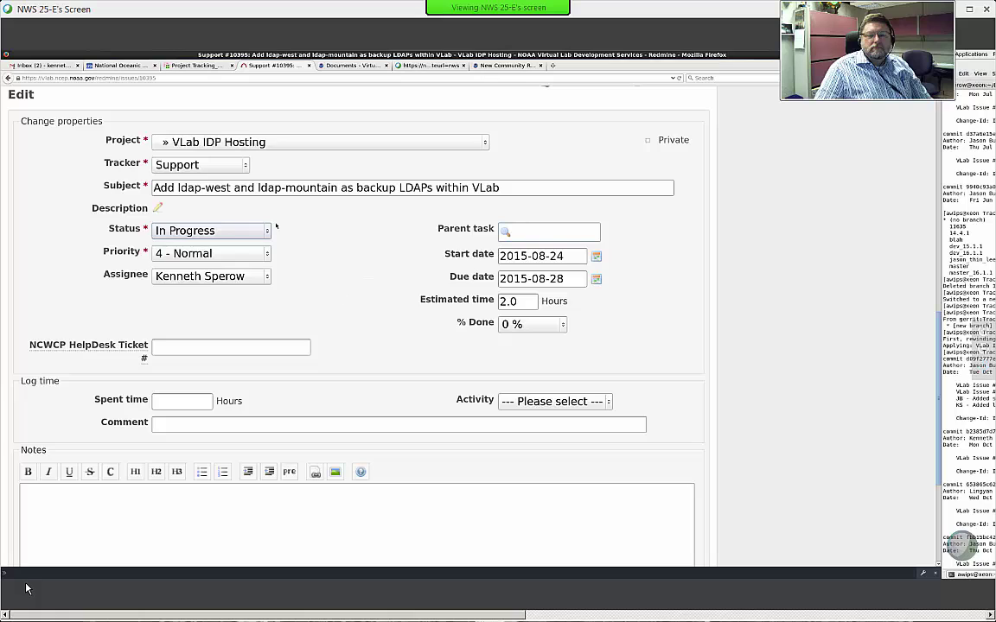
Change the assignee of Support #10395 to another team member and look over the notes and file attachment areas.
{"action": "left_click", "coordinate": [197, 277]}
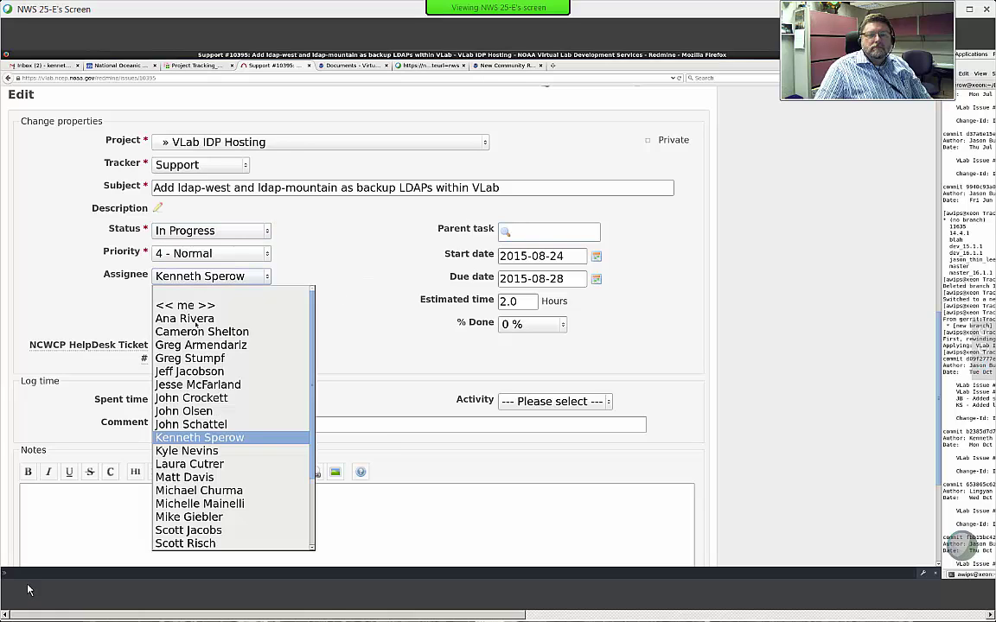
{"action": "left_click", "coordinate": [208, 424]}
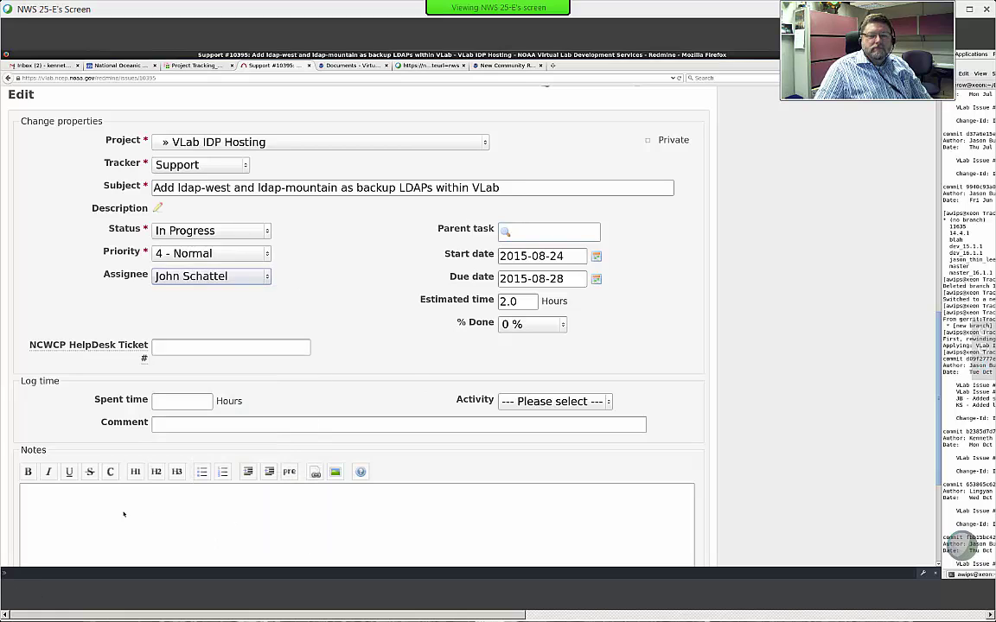
{"action": "scroll", "coordinate": [413, 372], "scroll_direction": "down", "scroll_amount": 4}
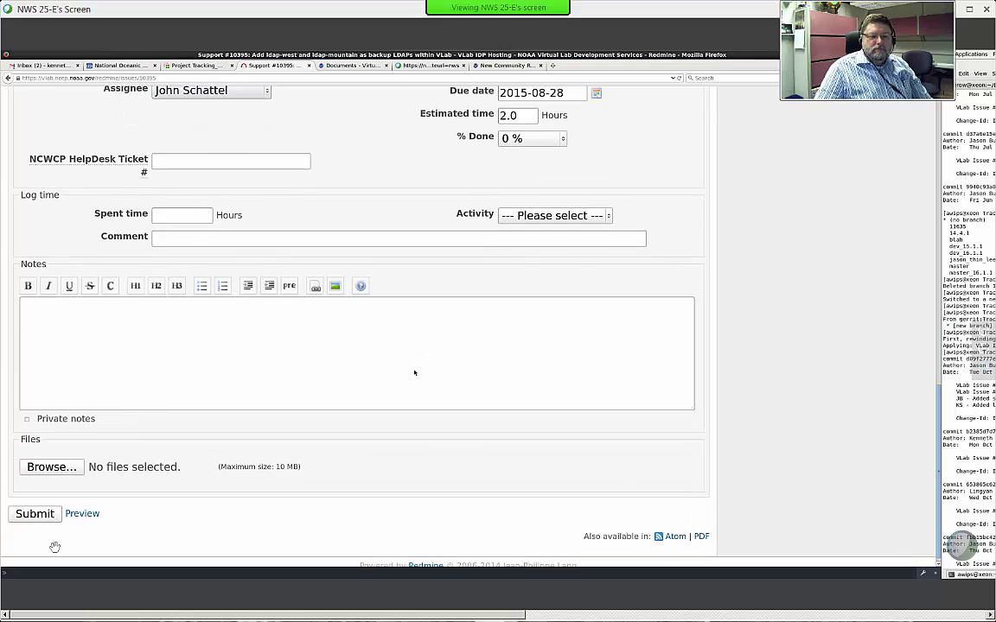
{"action": "scroll", "coordinate": [414, 372], "scroll_direction": "up", "scroll_amount": 9}
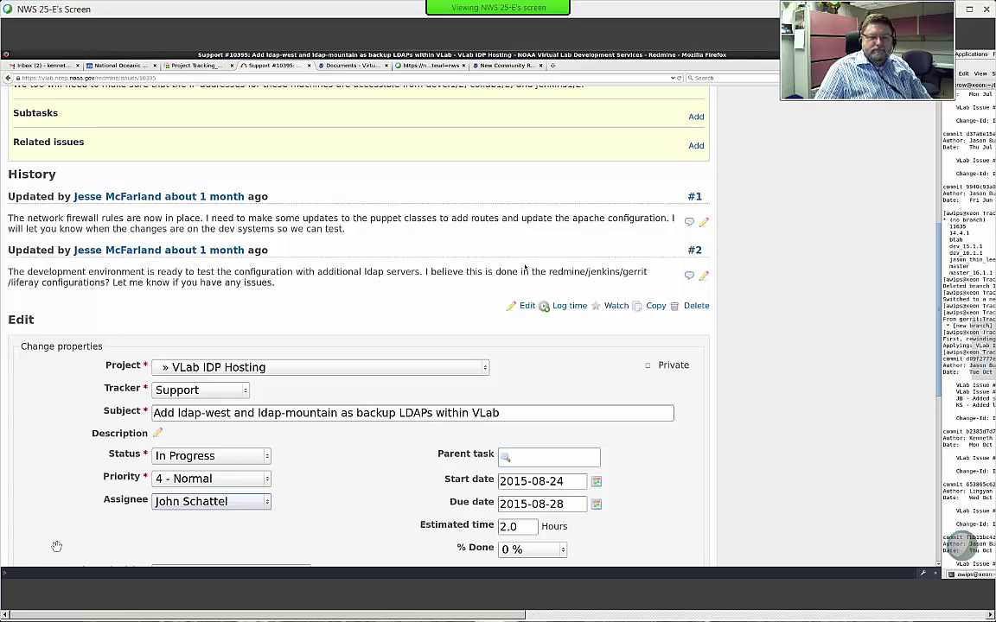
Examine the log time section with its spent time field, the notes area and the issue's current details.
{"action": "scroll", "coordinate": [645, 416], "scroll_direction": "down", "scroll_amount": 3}
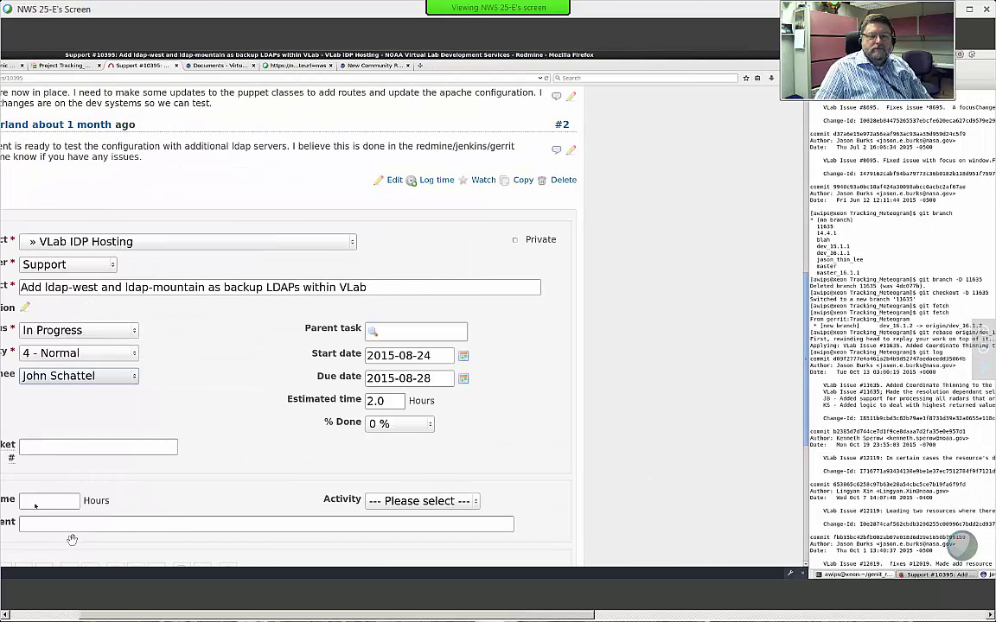
{"action": "left_click", "coordinate": [54, 501]}
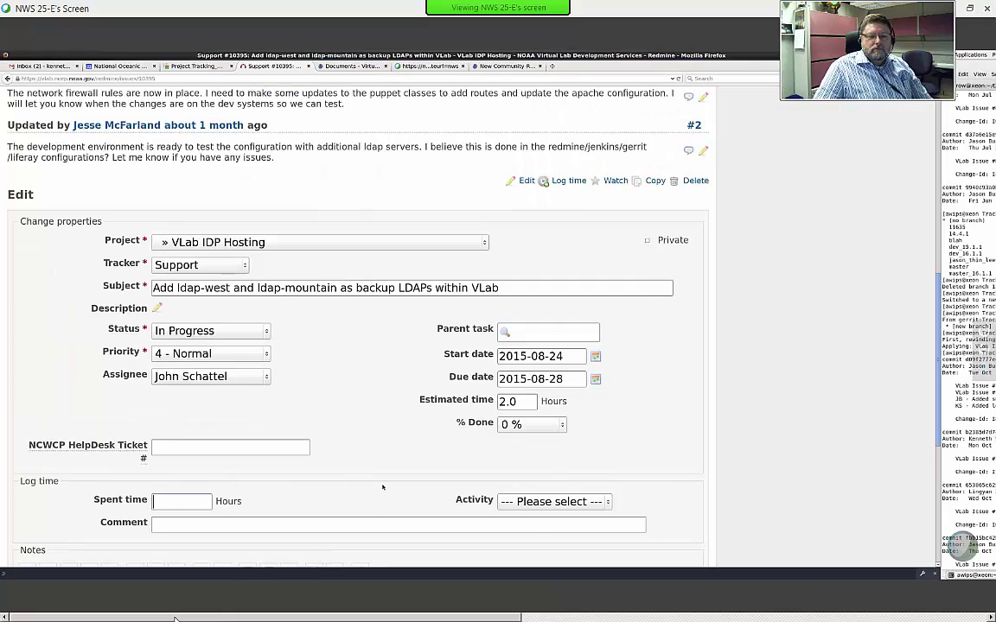
{"action": "left_click", "coordinate": [177, 611]}
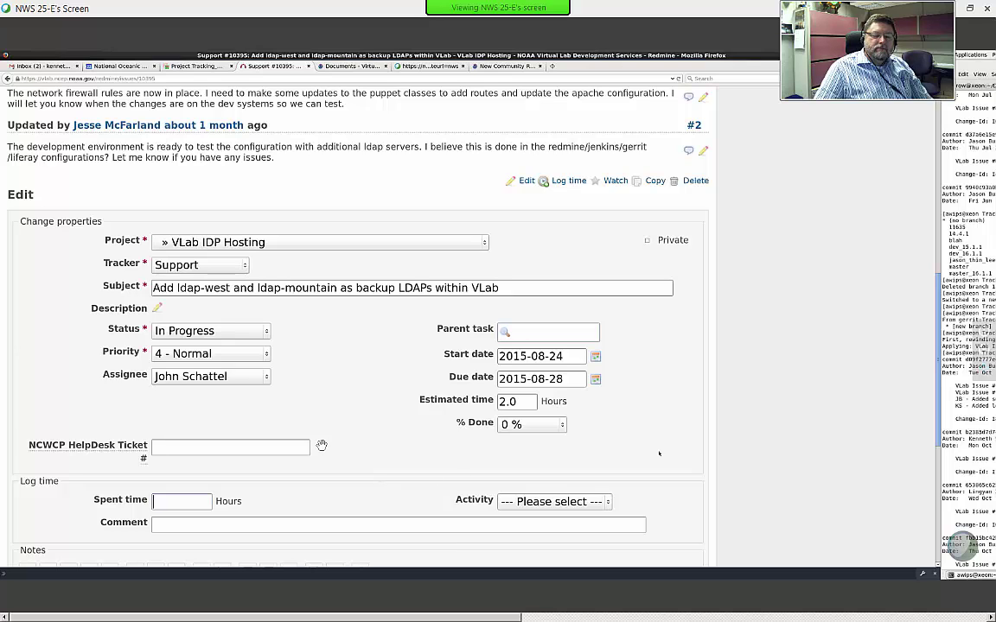
{"action": "scroll", "coordinate": [321, 445], "scroll_direction": "down", "scroll_amount": 4}
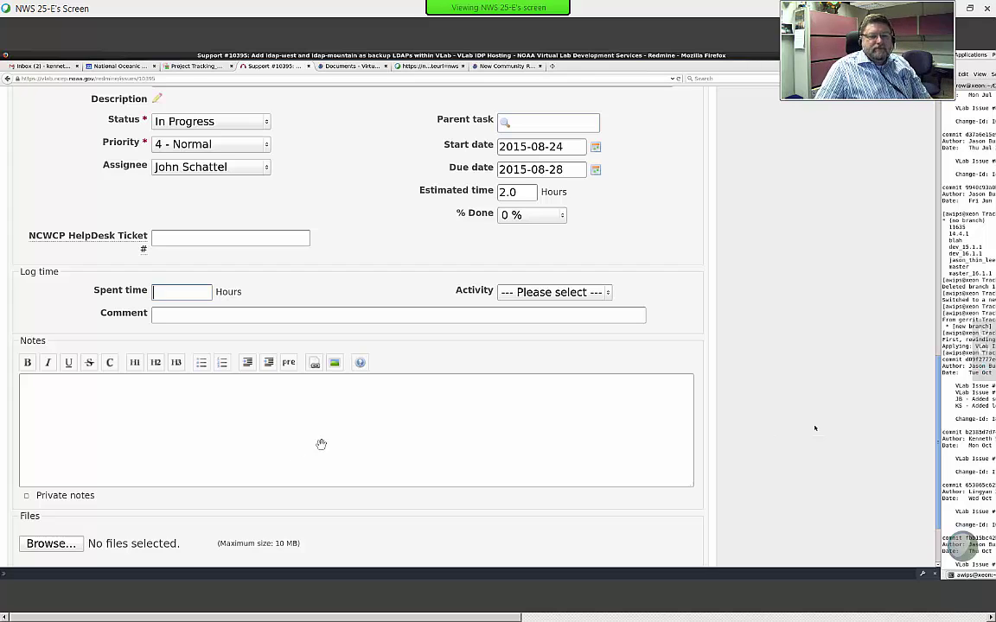
{"action": "scroll", "coordinate": [321, 445], "scroll_direction": "up", "scroll_amount": 6}
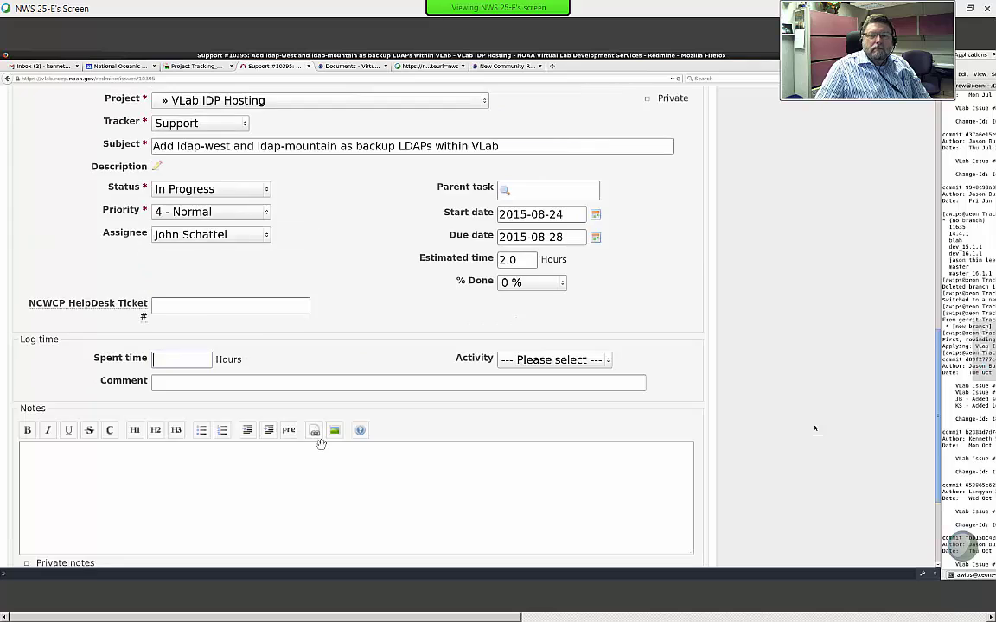
{"action": "scroll", "coordinate": [320, 444], "scroll_direction": "up", "scroll_amount": 3}
{"action": "scroll", "coordinate": [320, 444], "scroll_direction": "up", "scroll_amount": 3}
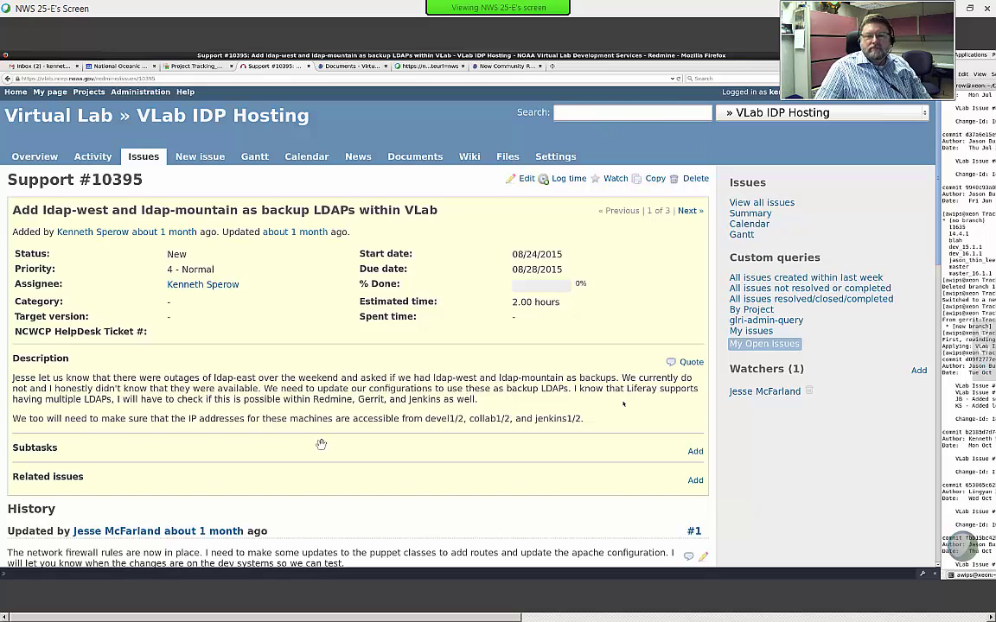
Search the VLab IDP Hosting project for "ldap" and view the full list of matching issues.
{"action": "left_click", "coordinate": [627, 116]}
{"action": "type", "text": "ldap"}
{"action": "key", "text": "Return"}
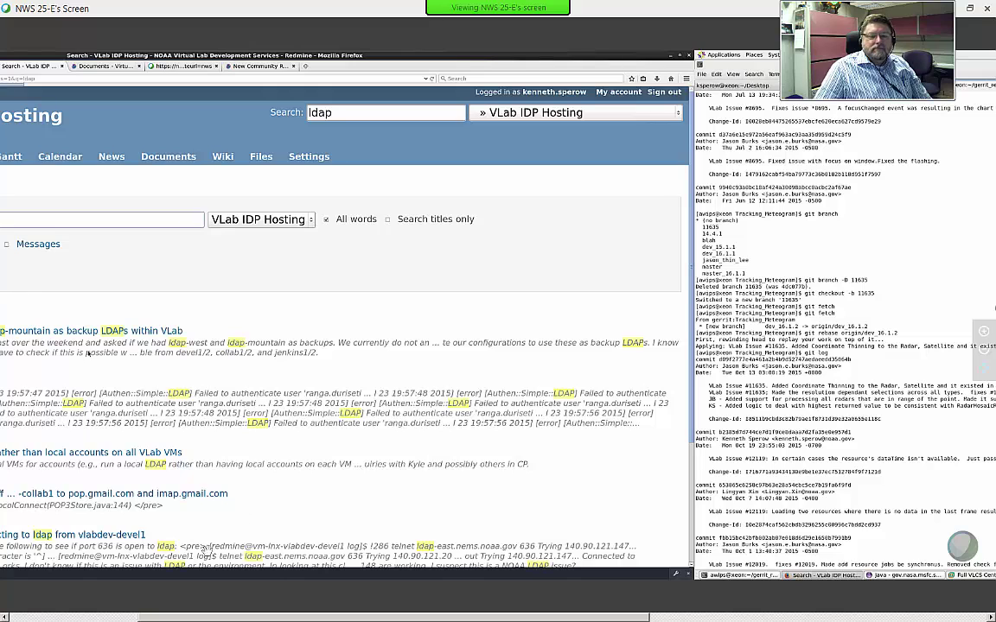
{"action": "left_click", "coordinate": [111, 617]}
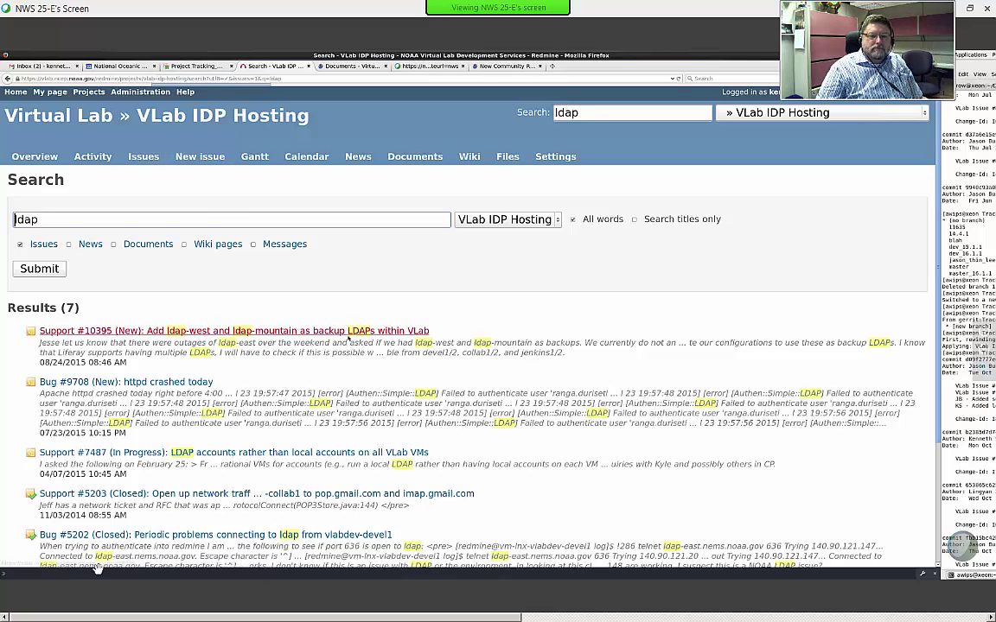
Open Support #10395 from the VLab IDP Hosting issue list and start adding a related issue to it.
{"action": "left_click", "coordinate": [144, 156]}
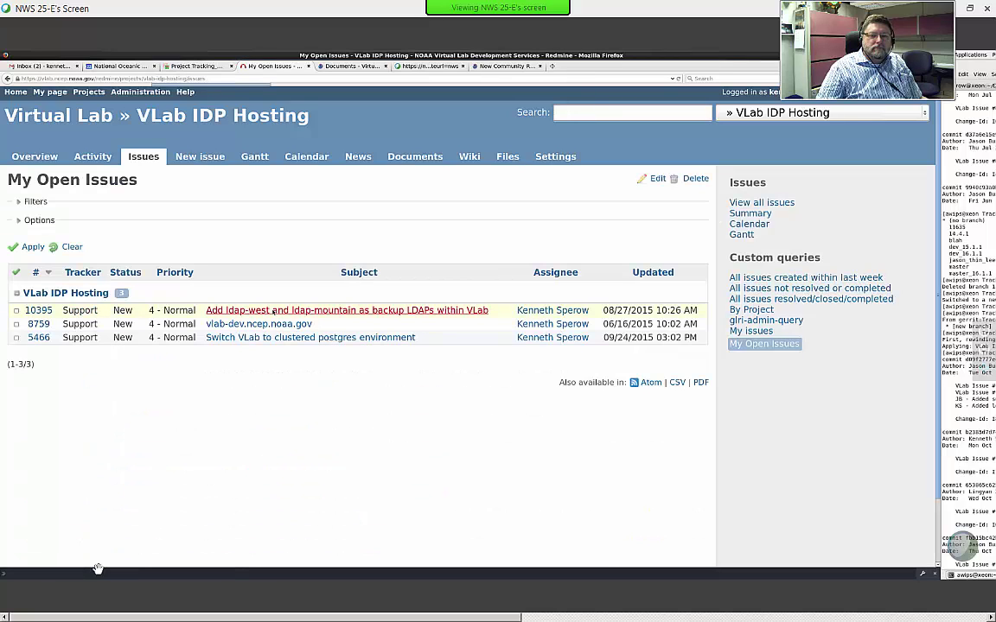
{"action": "left_click", "coordinate": [271, 310]}
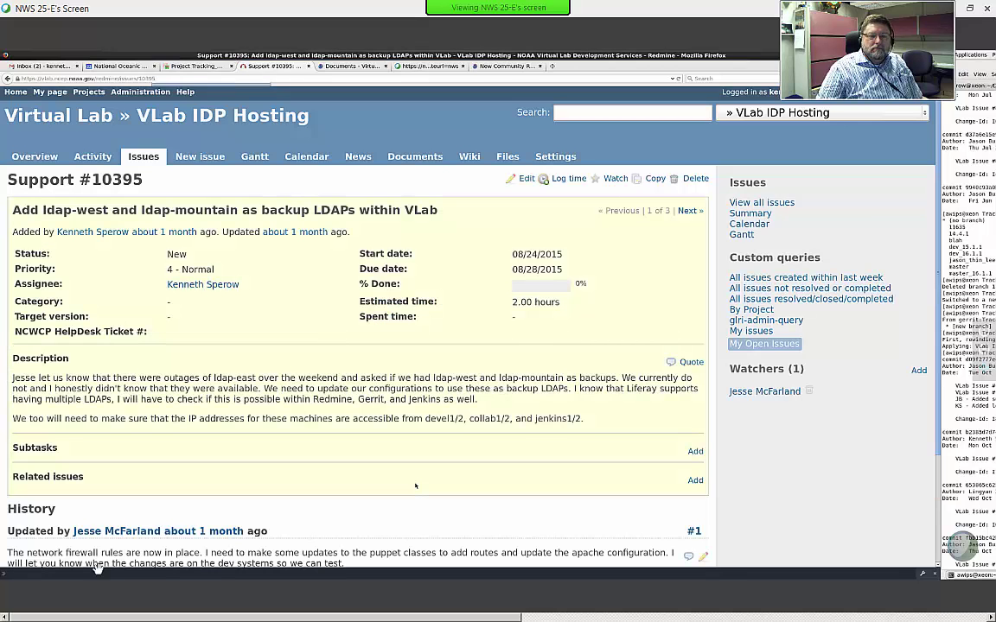
{"action": "scroll", "coordinate": [415, 486], "scroll_direction": "down", "scroll_amount": 3}
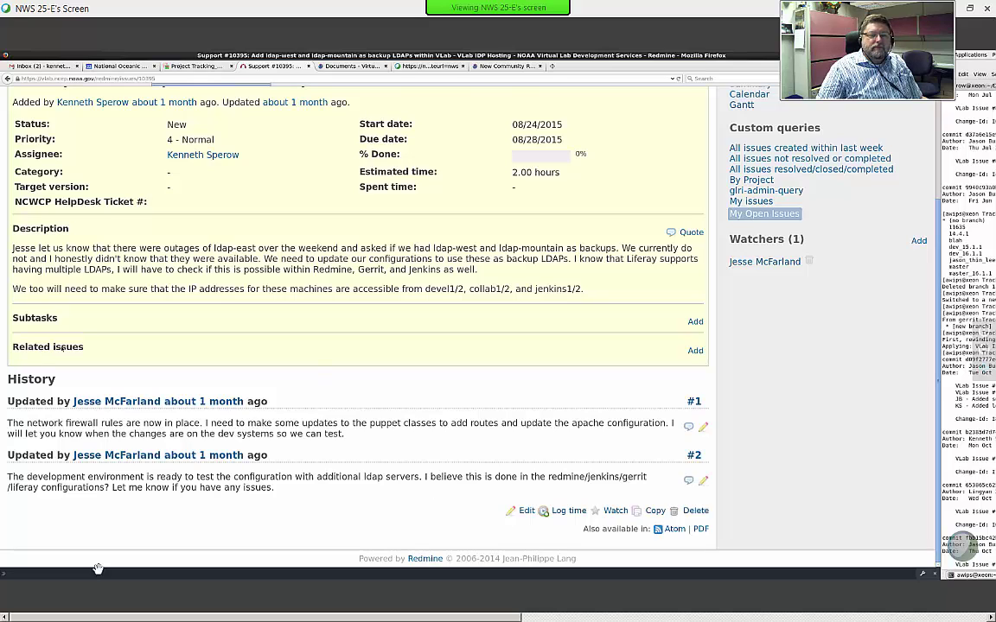
{"action": "left_click", "coordinate": [694, 350]}
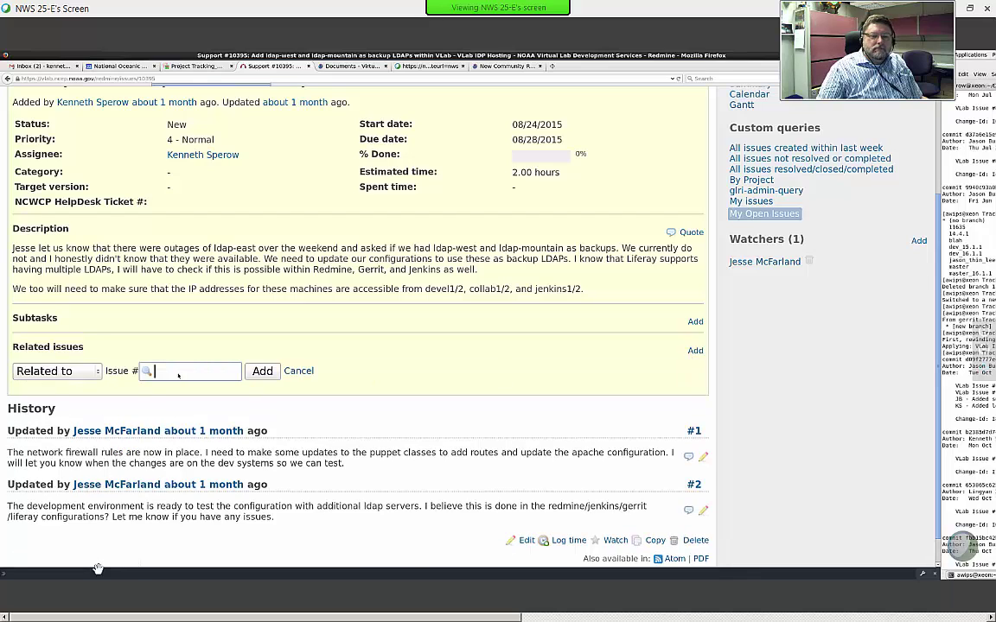
Review the available relation types for the related issue, choose Precedes and examine its delay field.
{"action": "left_click", "coordinate": [91, 371]}
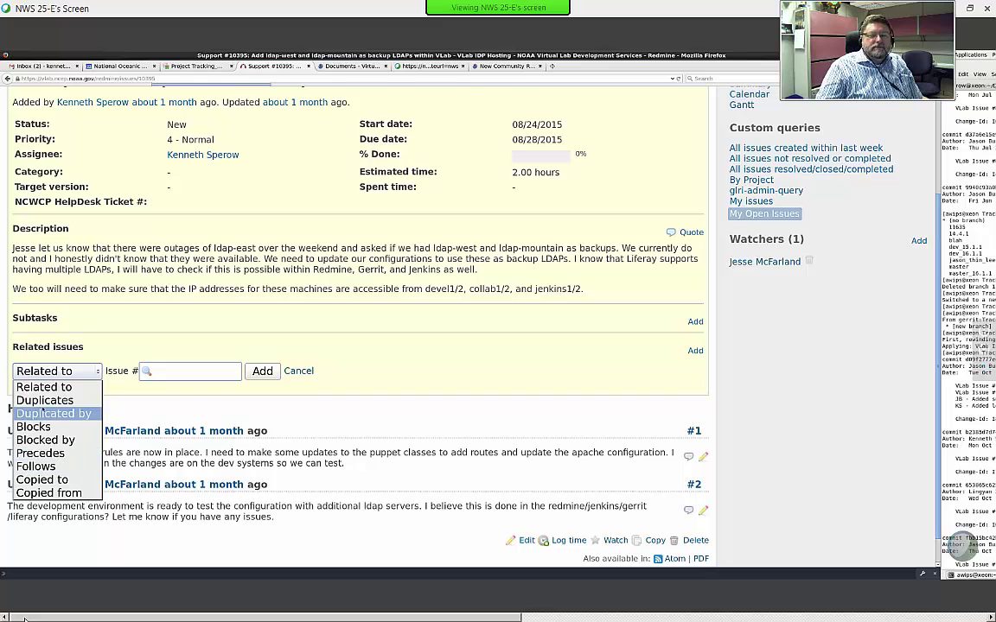
{"action": "left_click", "coordinate": [183, 394]}
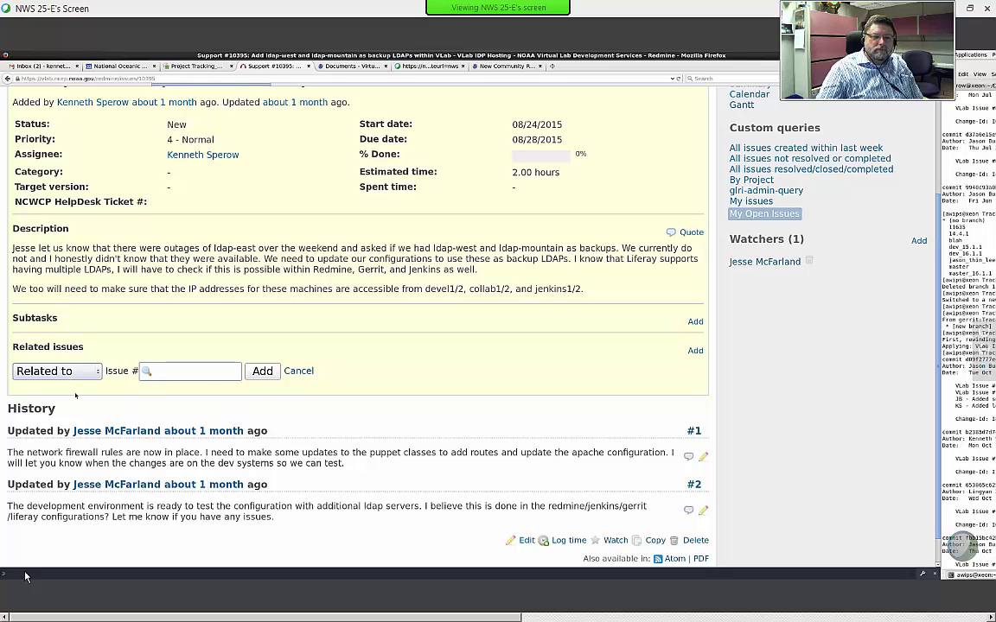
{"action": "left_click", "coordinate": [156, 372]}
{"action": "left_click", "coordinate": [78, 372]}
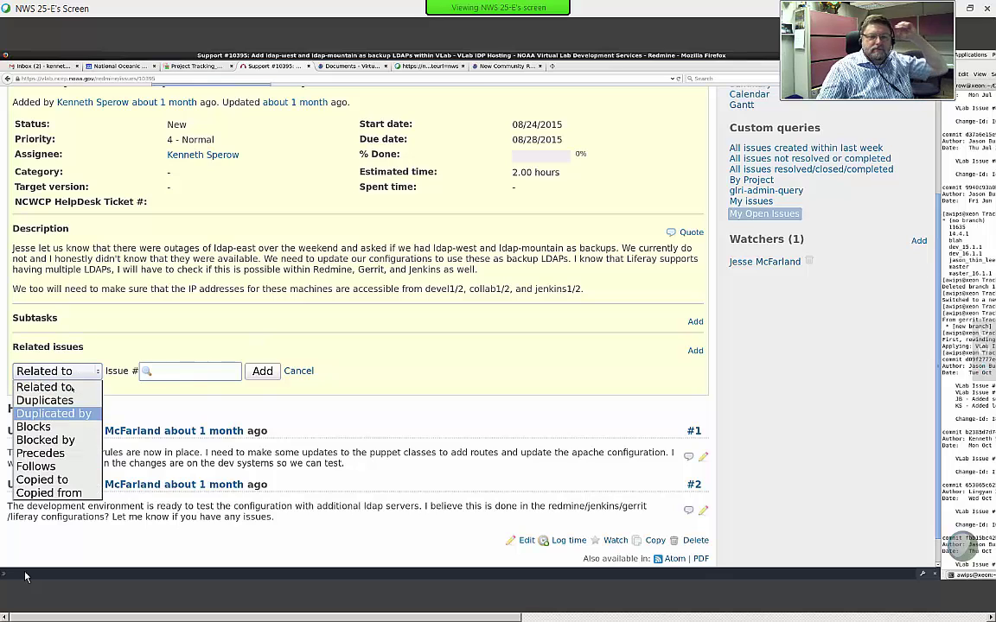
{"action": "left_click", "coordinate": [40, 453]}
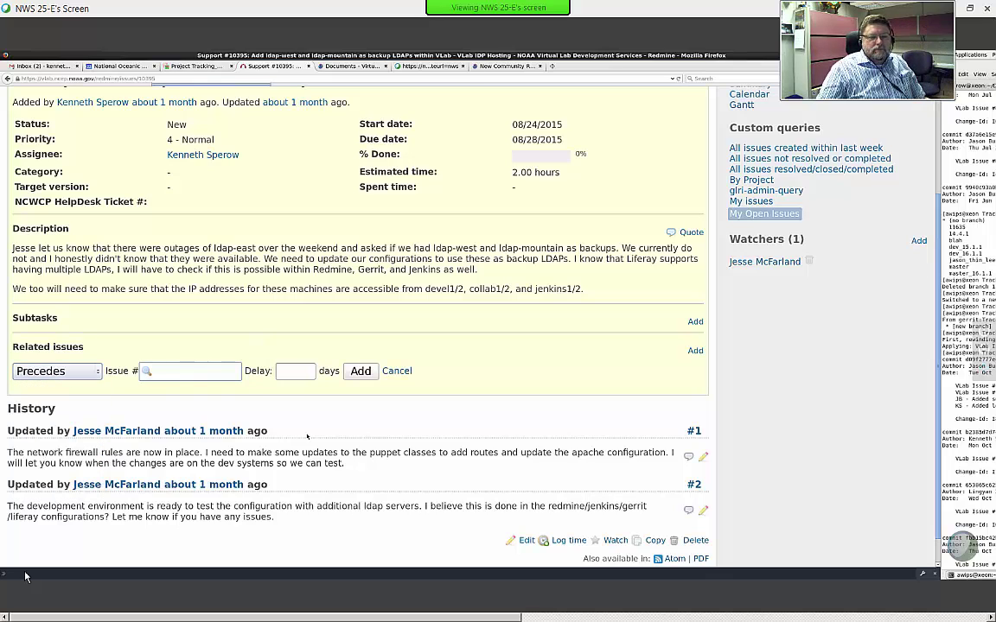
{"action": "left_click", "coordinate": [298, 371]}
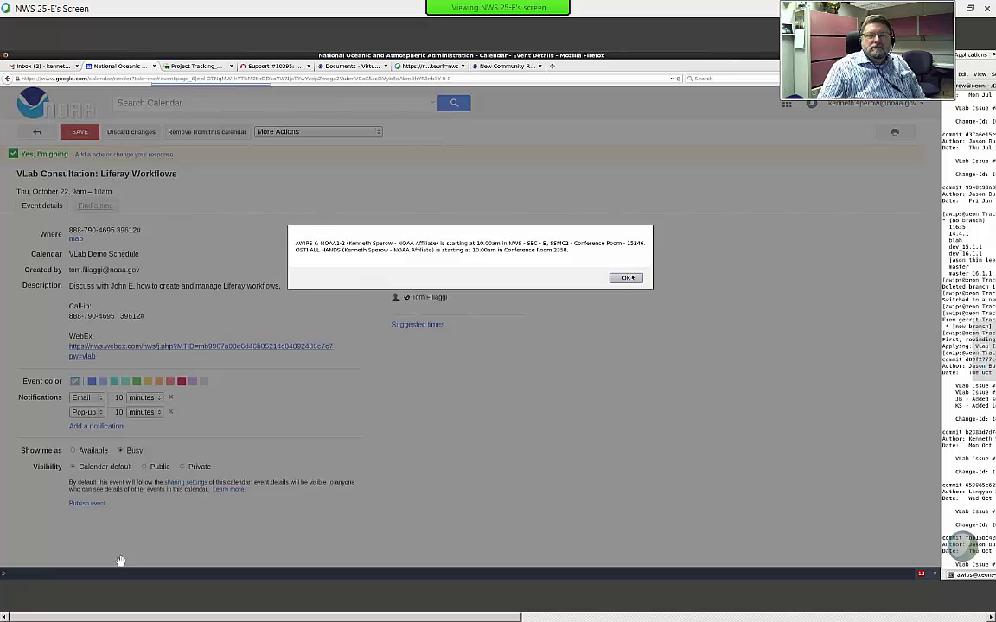
Dismiss the calendar event reminder and return to the Support #10395 page in Redmine.
{"action": "left_click", "coordinate": [627, 277]}
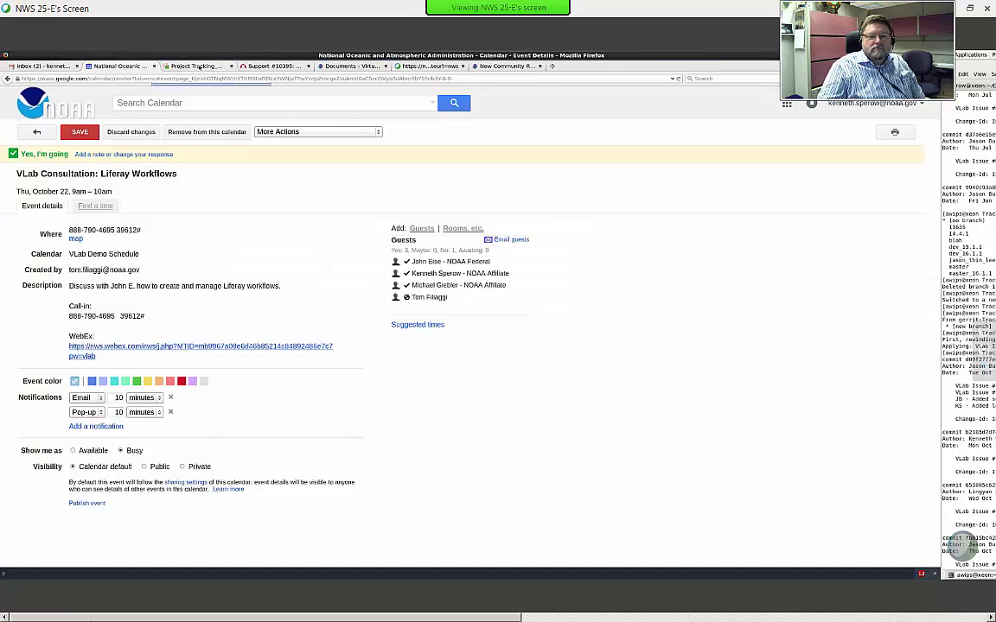
{"action": "left_click", "coordinate": [273, 66]}
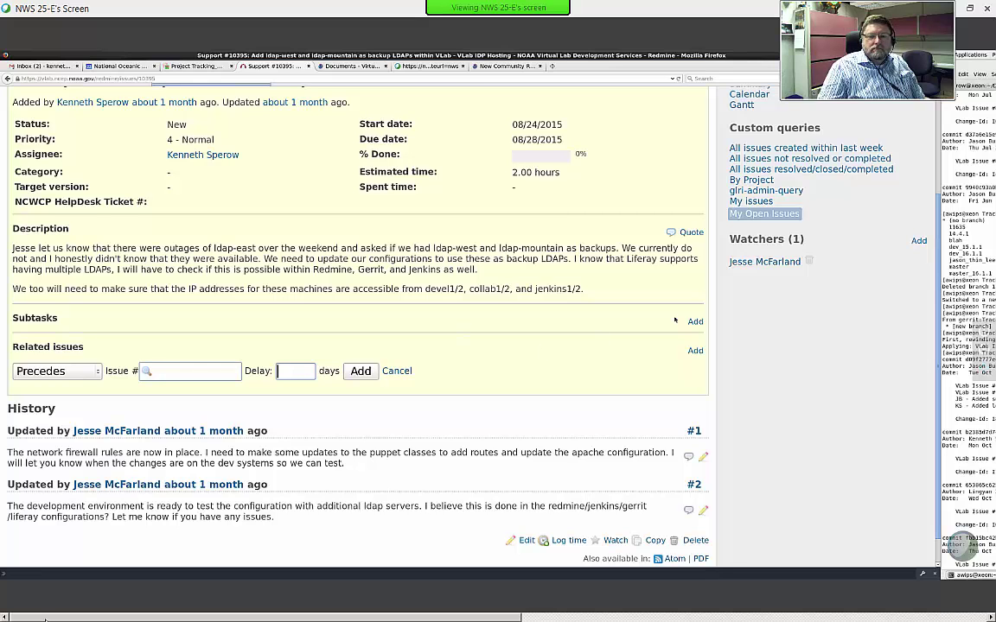
{"action": "key", "text": "alt+Tab"}
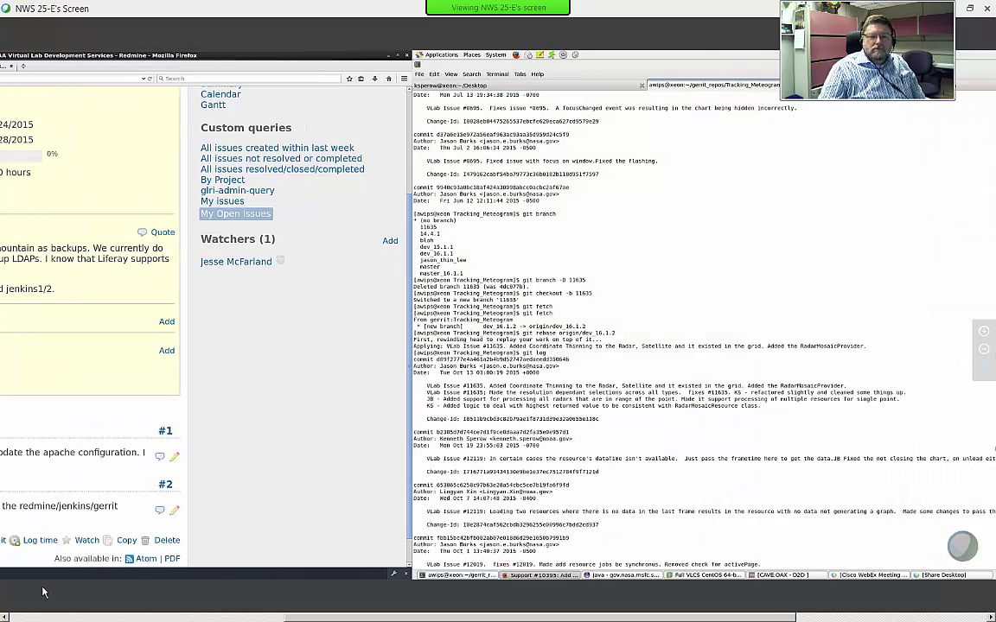
{"action": "key", "text": "alt+Tab"}
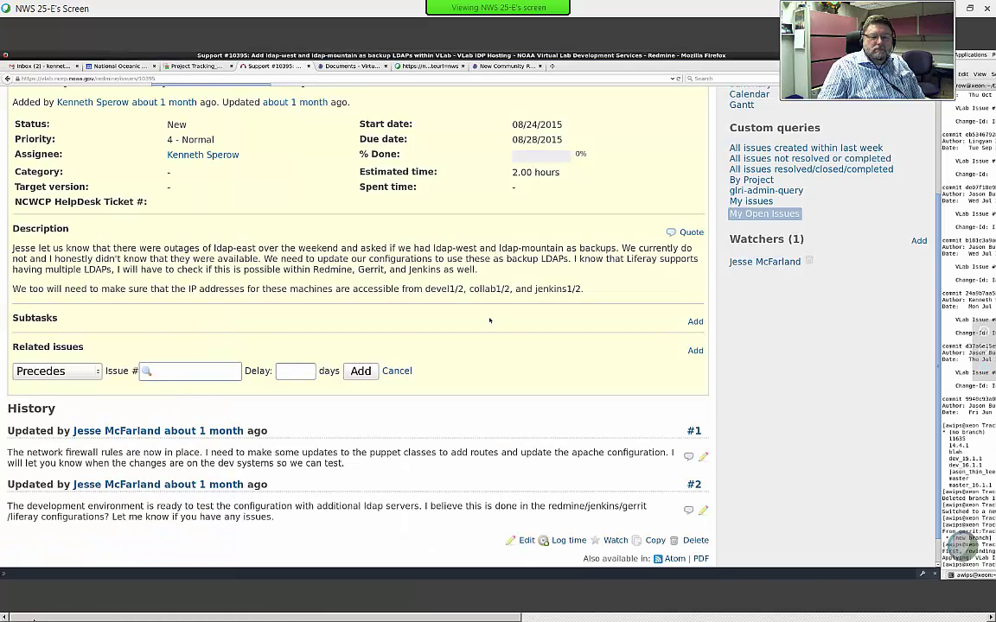
Start a new subtask under Support #10395 and examine the new issue form, including its parent task, date and watcher fields.
{"action": "left_click", "coordinate": [695, 321]}
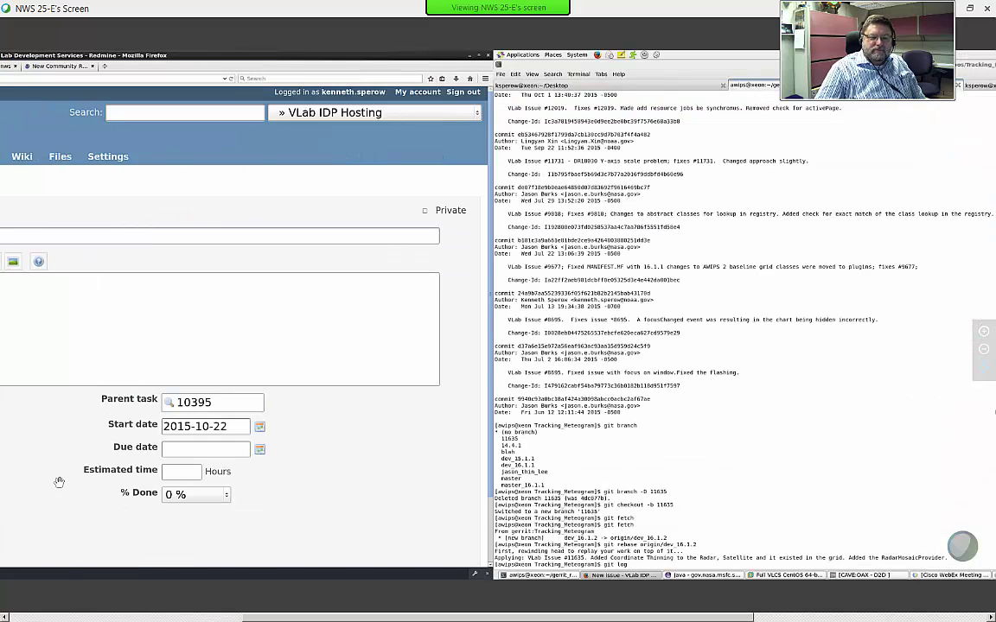
{"action": "left_click", "coordinate": [24, 617]}
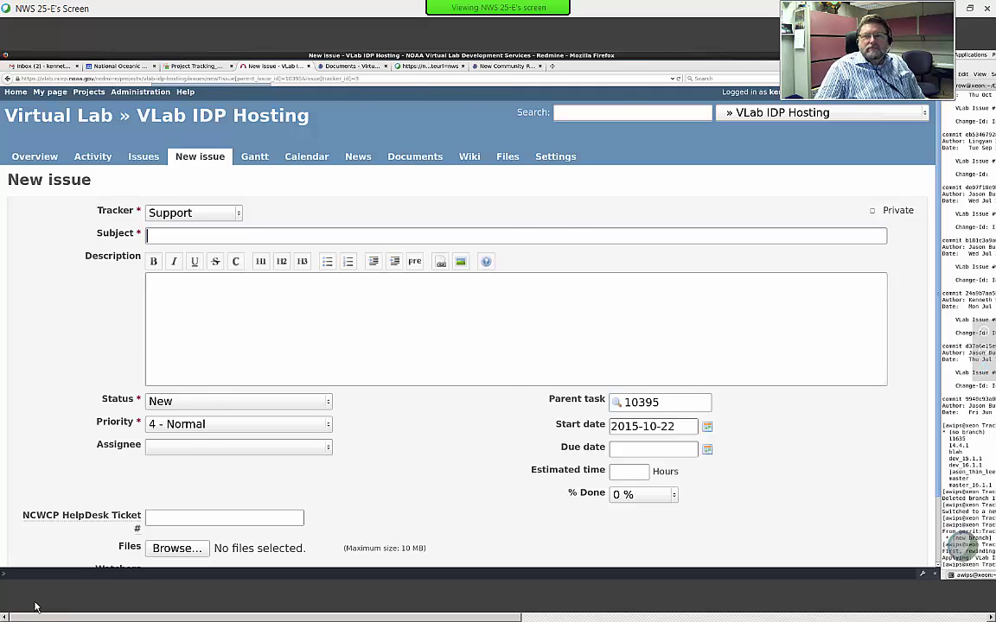
{"action": "scroll", "coordinate": [35, 608], "scroll_direction": "right", "scroll_amount": 5}
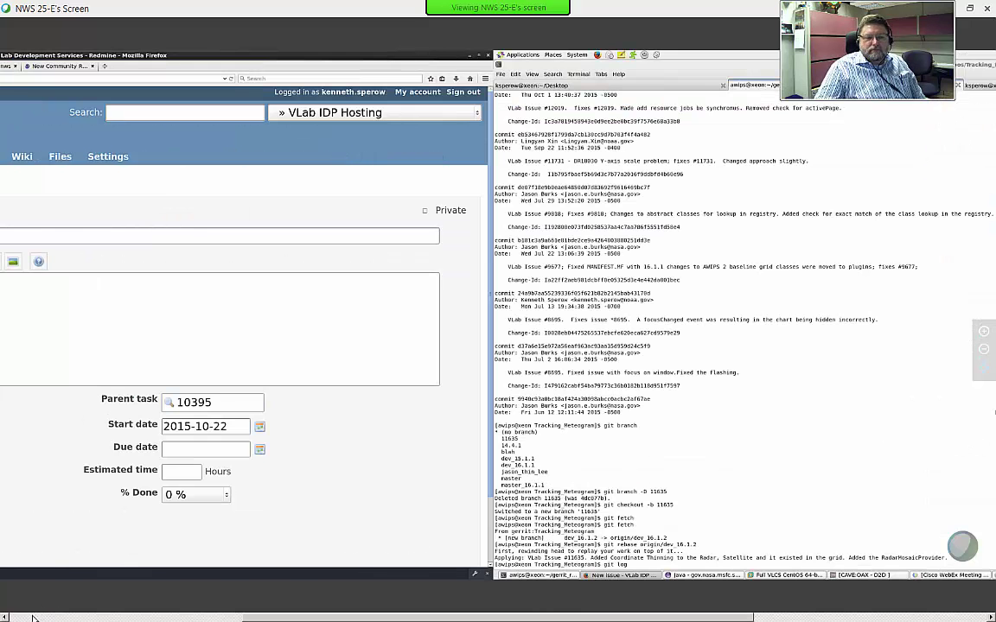
{"action": "scroll", "coordinate": [34, 608], "scroll_direction": "left", "scroll_amount": 5}
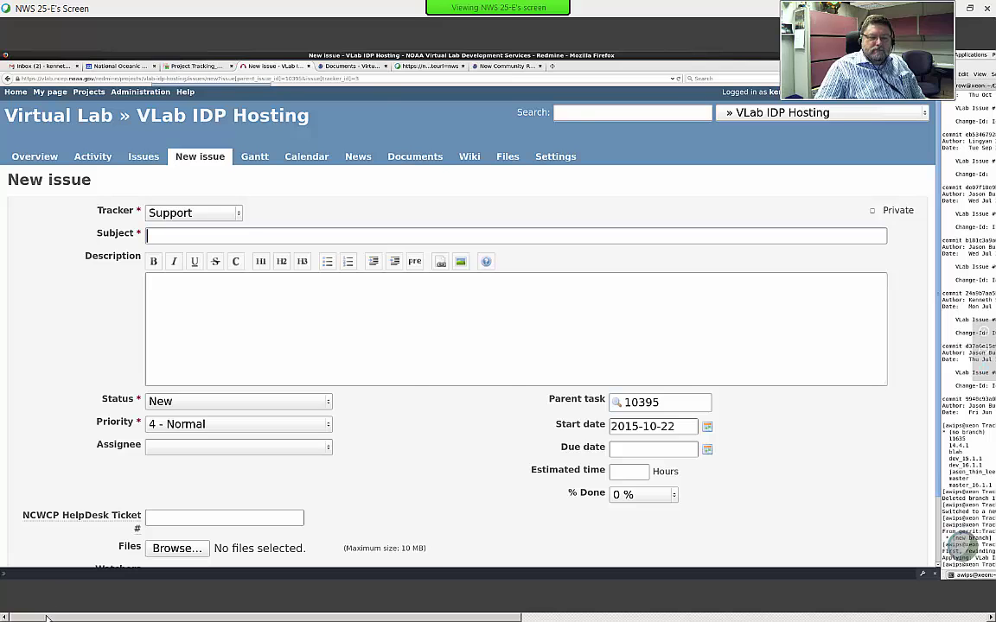
{"action": "scroll", "coordinate": [41, 617], "scroll_direction": "right", "scroll_amount": 5}
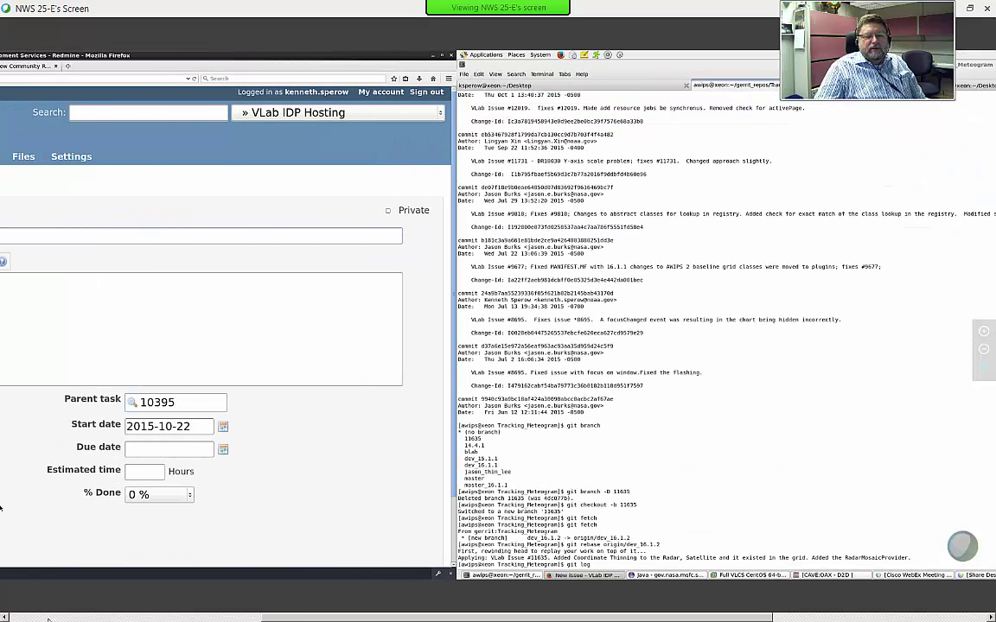
{"action": "scroll", "coordinate": [46, 618], "scroll_direction": "left", "scroll_amount": 5}
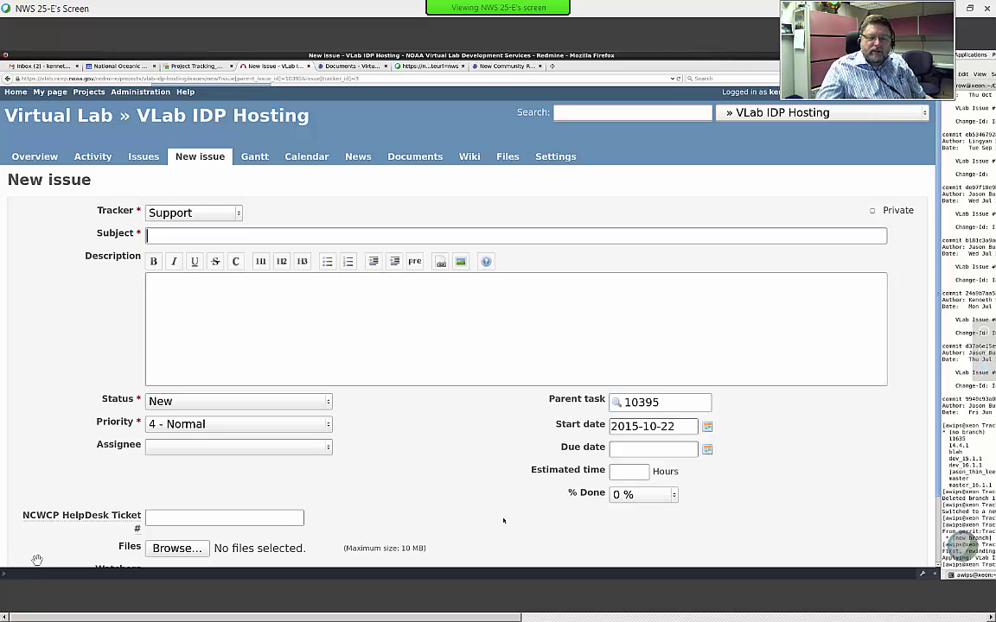
{"action": "scroll", "coordinate": [503, 521], "scroll_direction": "down", "scroll_amount": 2}
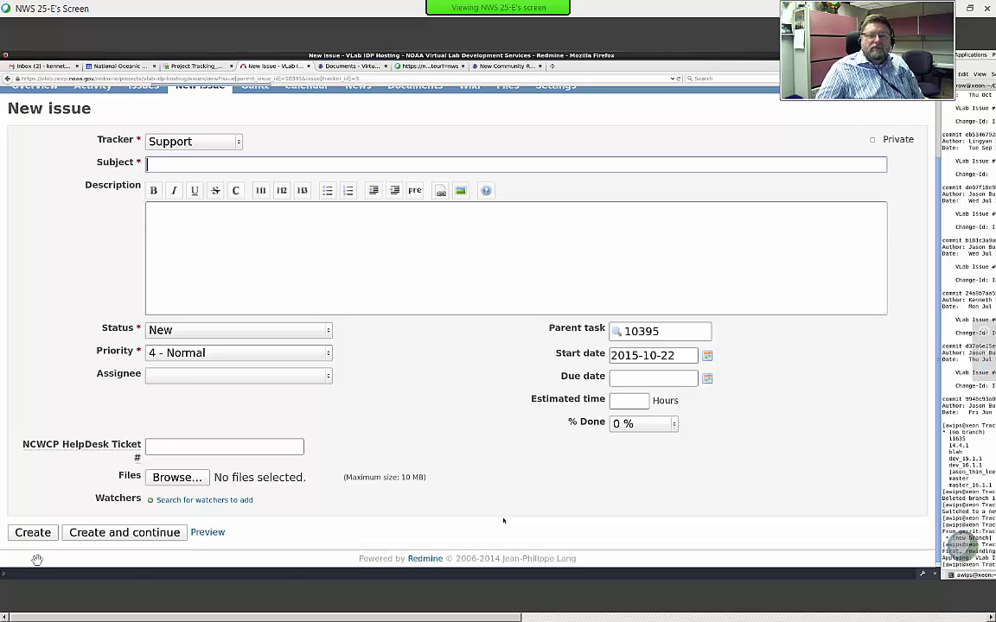
{"action": "scroll", "coordinate": [503, 520], "scroll_direction": "up", "scroll_amount": 2}
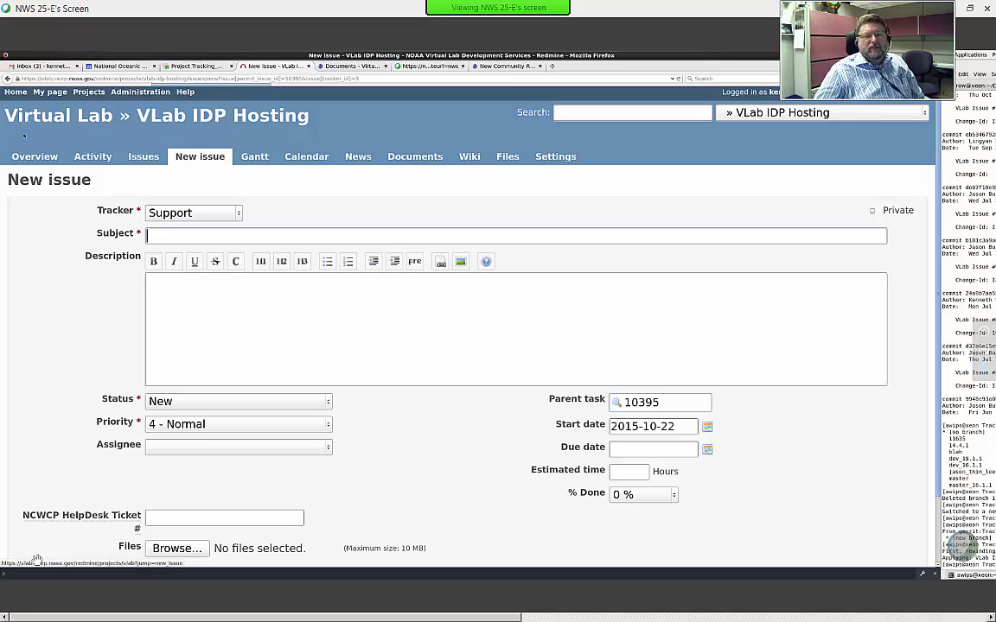
Open the personal overview page and look over the assigned and reported issues.
{"action": "left_click", "coordinate": [43, 92]}
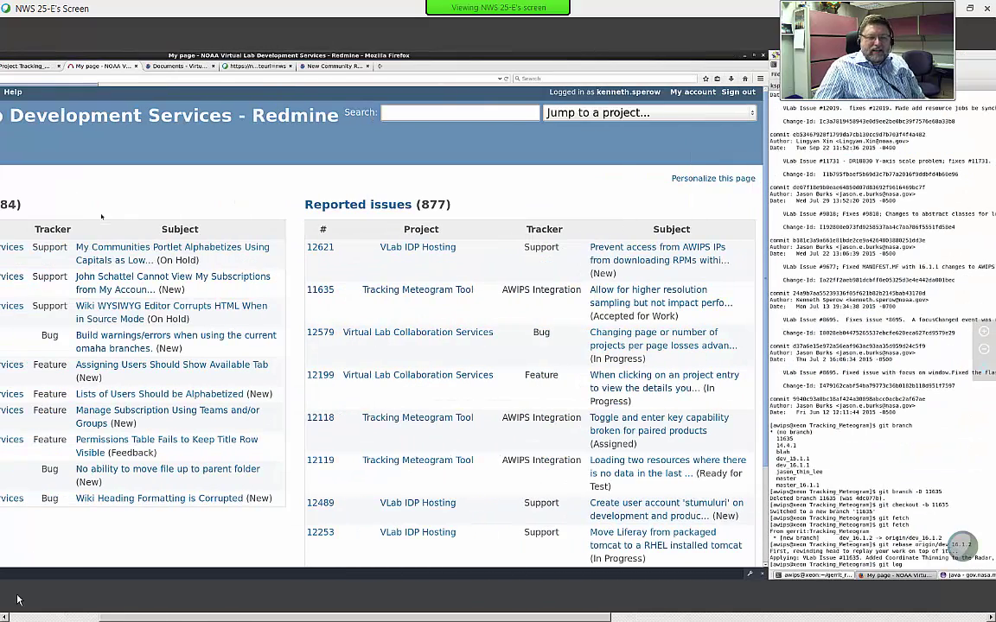
{"action": "left_click", "coordinate": [34, 619]}
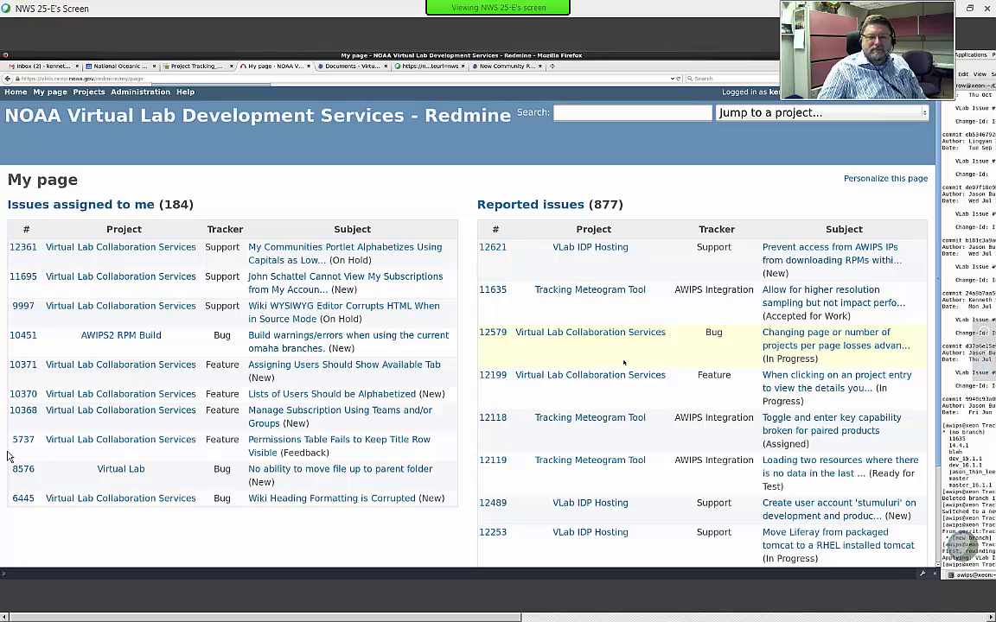
Browse the full Redmine projects list to its end and examine the regional projects and their nested subprojects.
{"action": "left_click", "coordinate": [88, 92]}
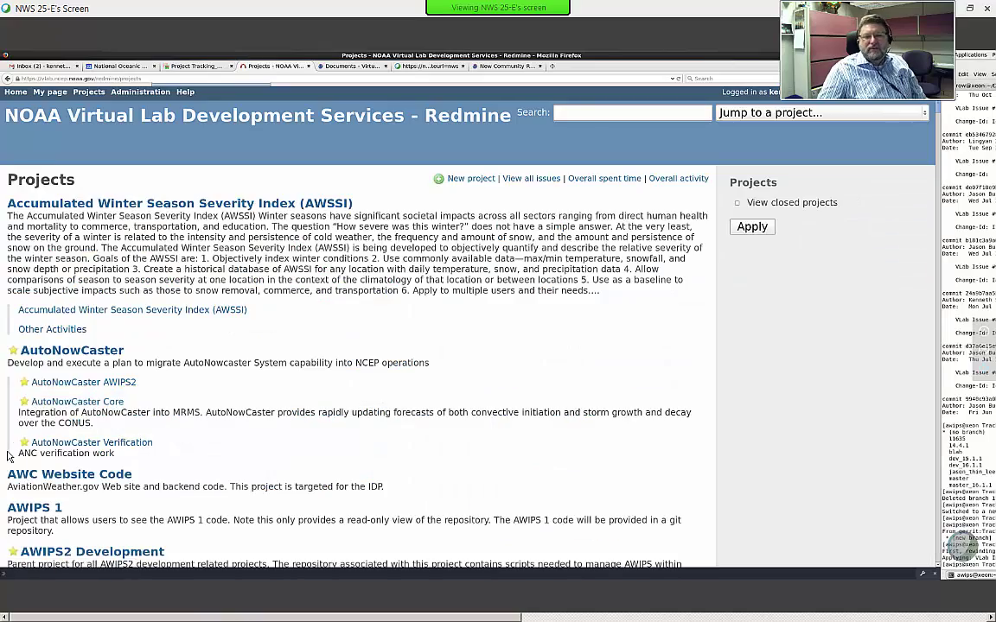
{"action": "scroll", "coordinate": [376, 349], "scroll_direction": "down", "scroll_amount": 15}
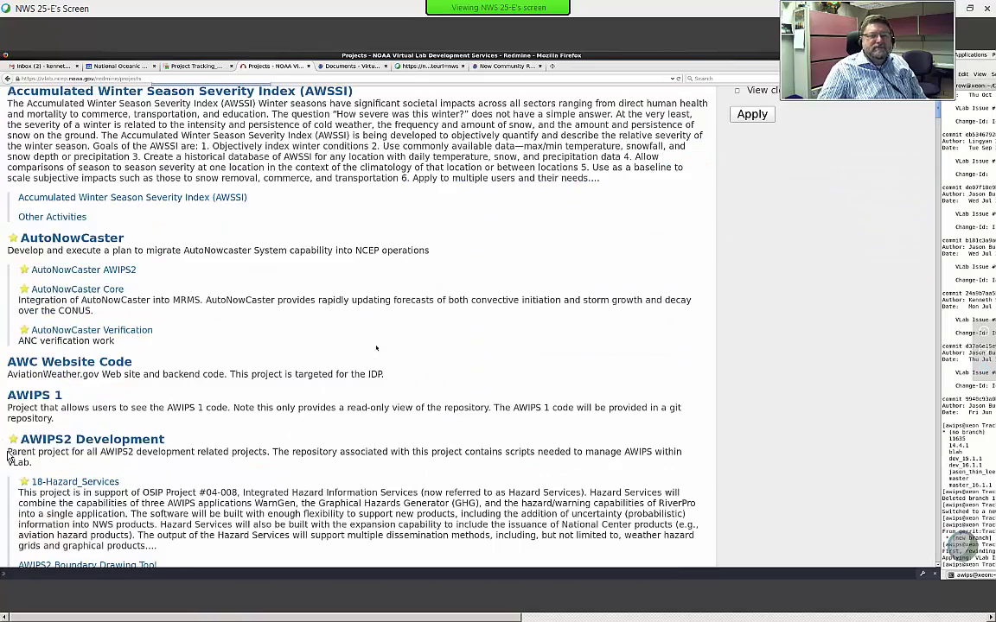
{"action": "scroll", "coordinate": [376, 349], "scroll_direction": "down", "scroll_amount": 20}
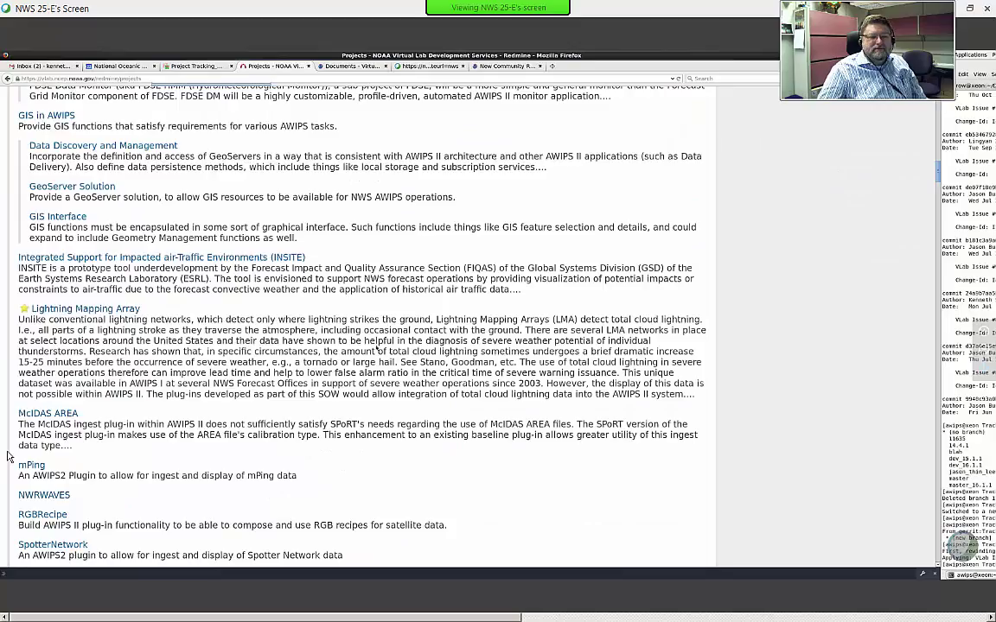
{"action": "scroll", "coordinate": [376, 348], "scroll_direction": "down", "scroll_amount": 15}
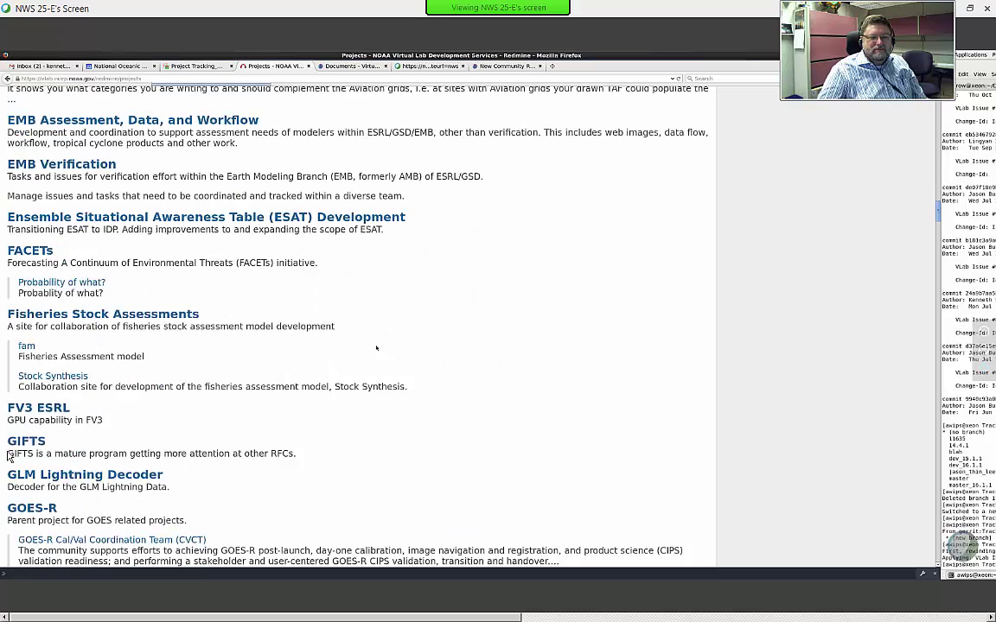
{"action": "scroll", "coordinate": [376, 349], "scroll_direction": "down", "scroll_amount": 3}
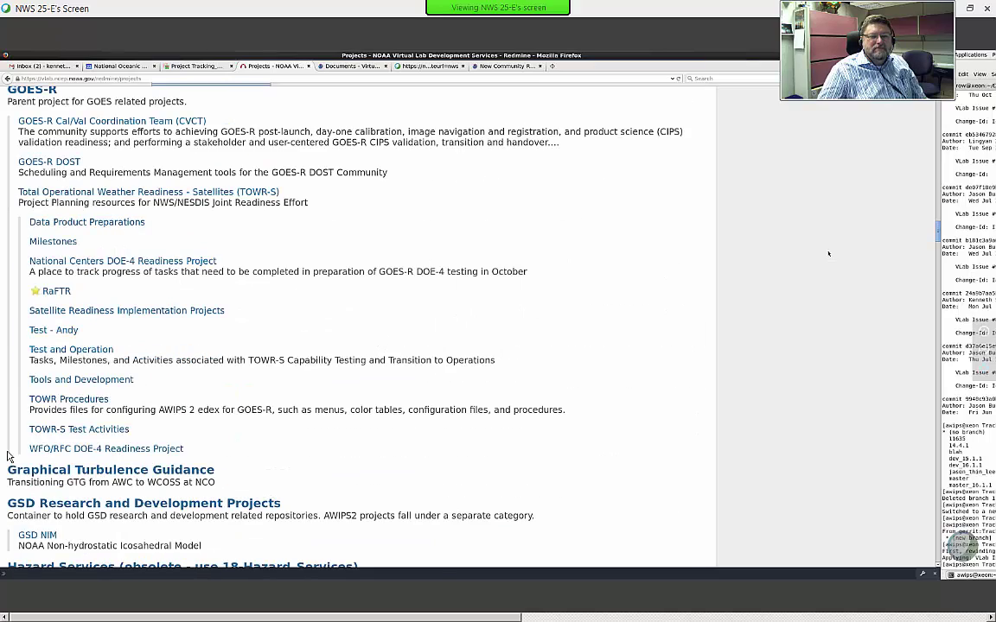
{"action": "key", "text": "alt+Tab"}
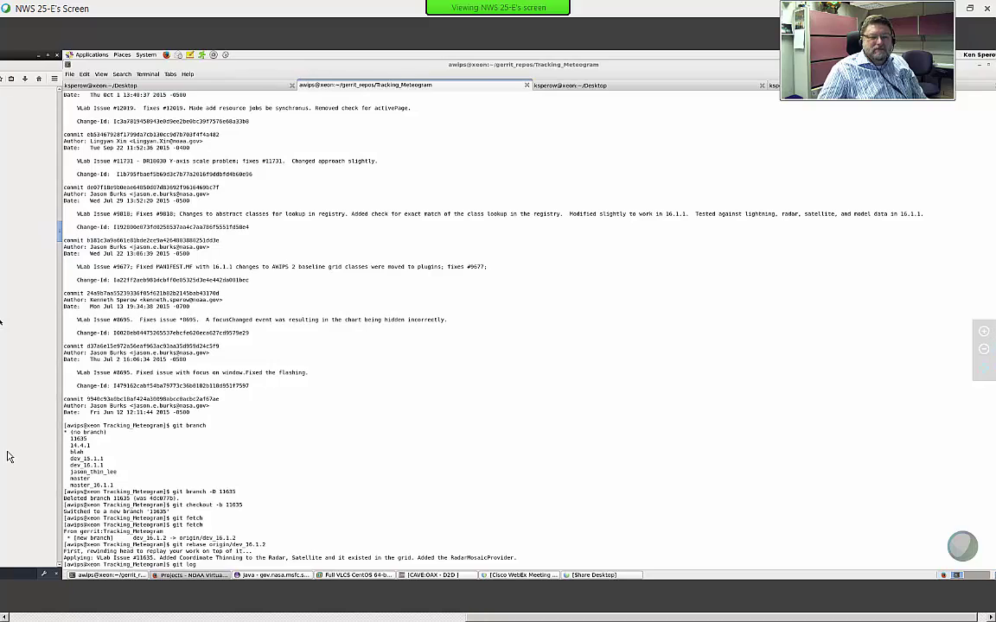
{"action": "key", "text": "alt+Tab"}
{"action": "scroll", "coordinate": [921, 525], "scroll_direction": "down", "scroll_amount": 20}
{"action": "scroll", "coordinate": [921, 525], "scroll_direction": "down", "scroll_amount": 10}
{"action": "scroll", "coordinate": [923, 529], "scroll_direction": "down", "scroll_amount": 7}
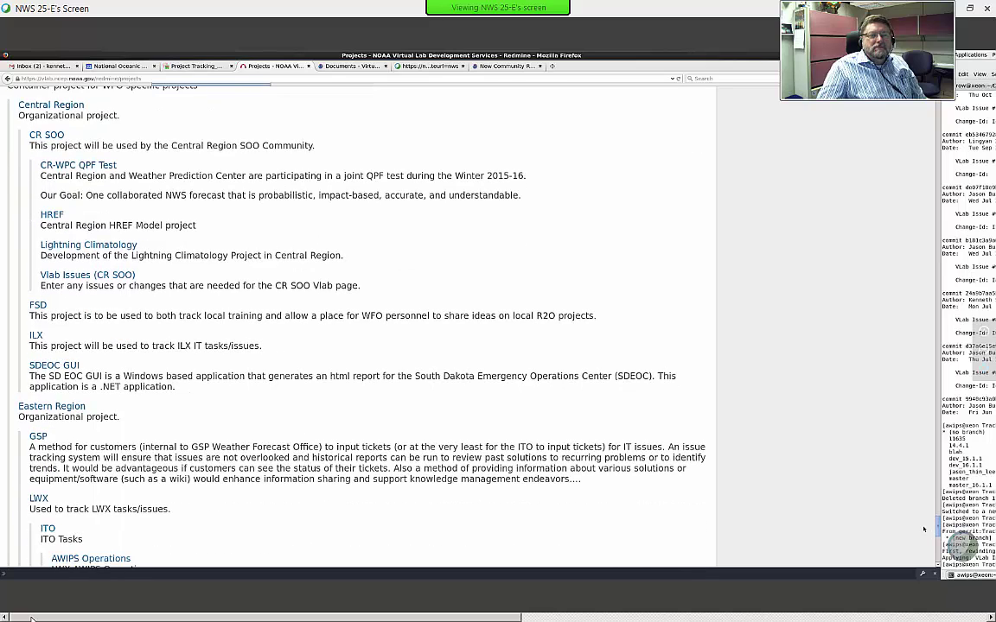
{"action": "scroll", "coordinate": [925, 545], "scroll_direction": "down", "scroll_amount": 5}
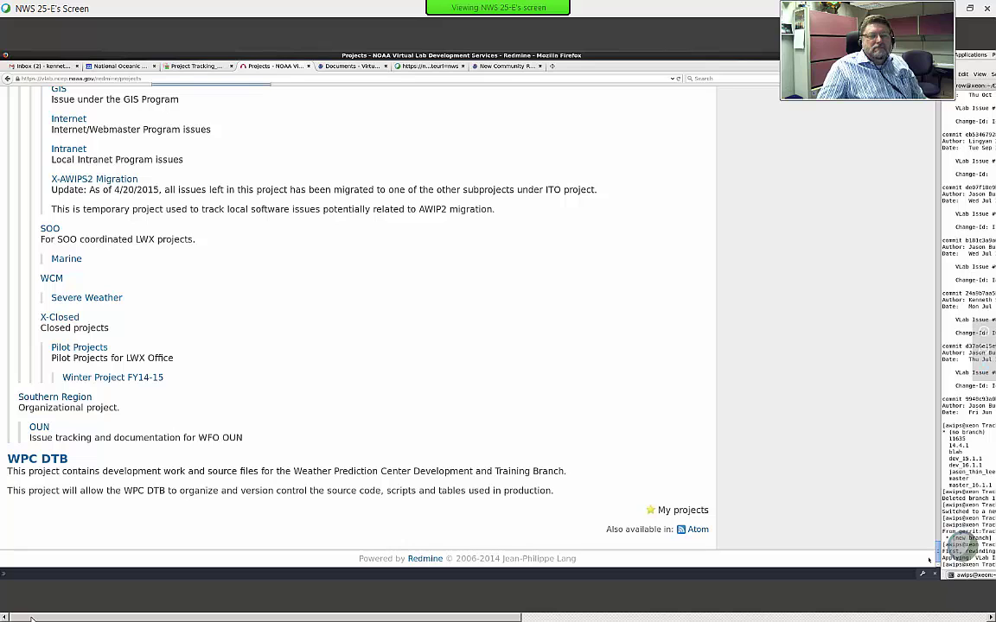
{"action": "scroll", "coordinate": [933, 544], "scroll_direction": "up", "scroll_amount": 8}
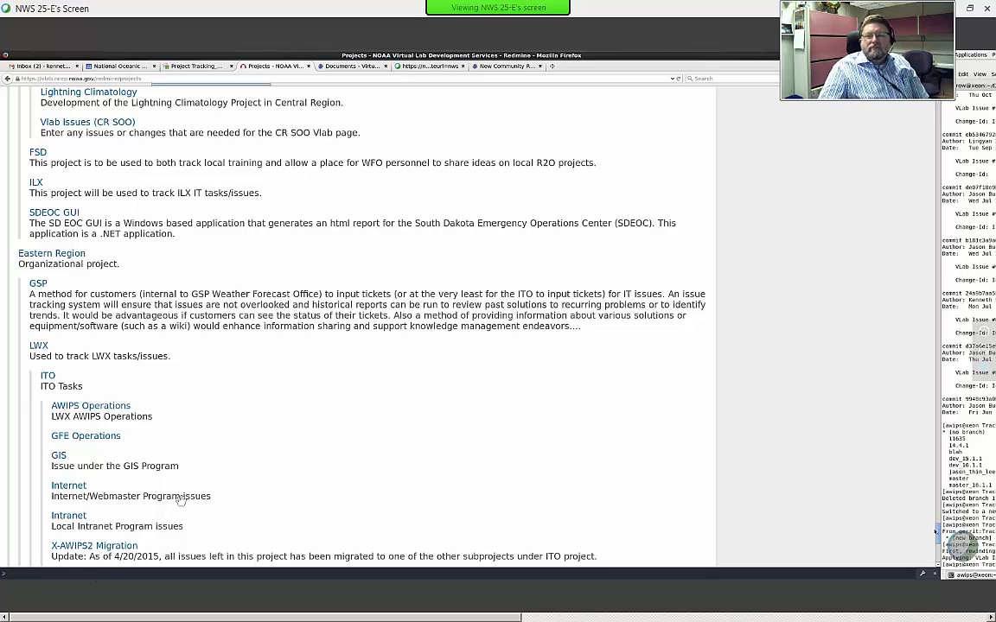
{"action": "left_click_drag", "start_coordinate": [31, 619], "coordinate": [31, 618]}
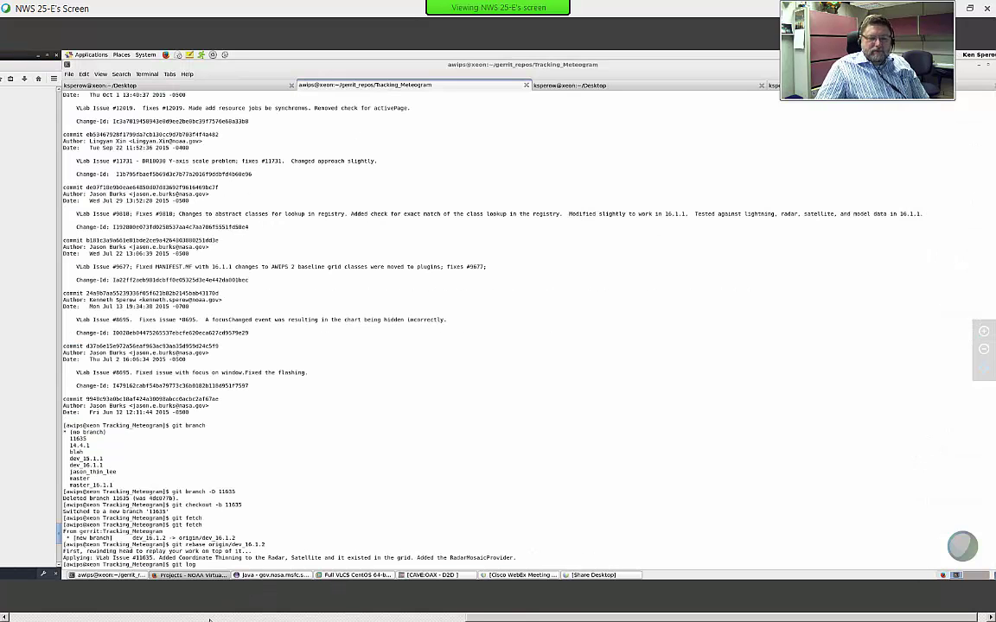
{"action": "left_click", "coordinate": [365, 614]}
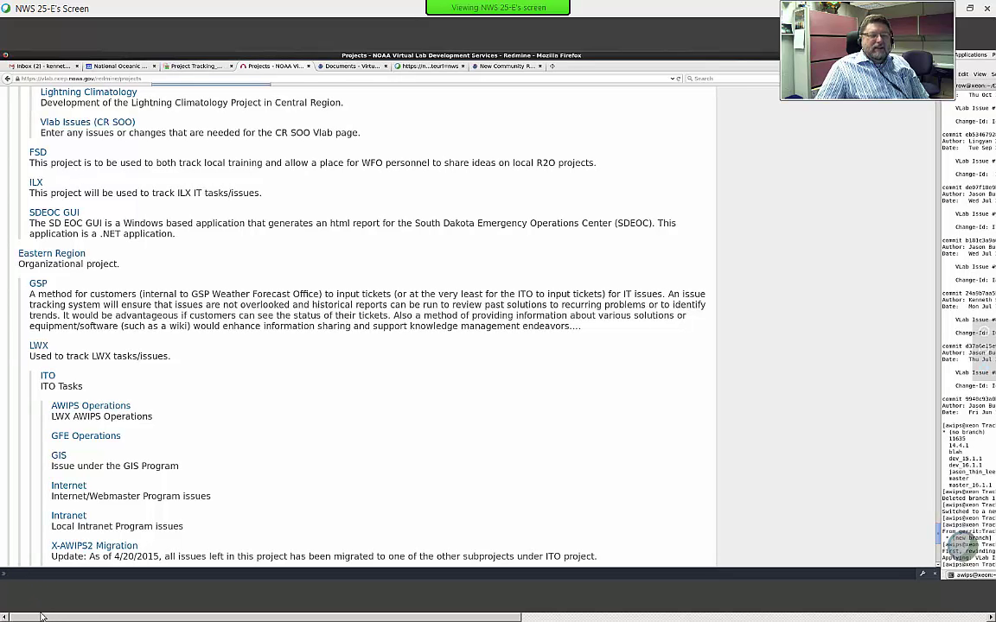
{"action": "left_click_drag", "start_coordinate": [43, 617], "coordinate": [510, 616]}
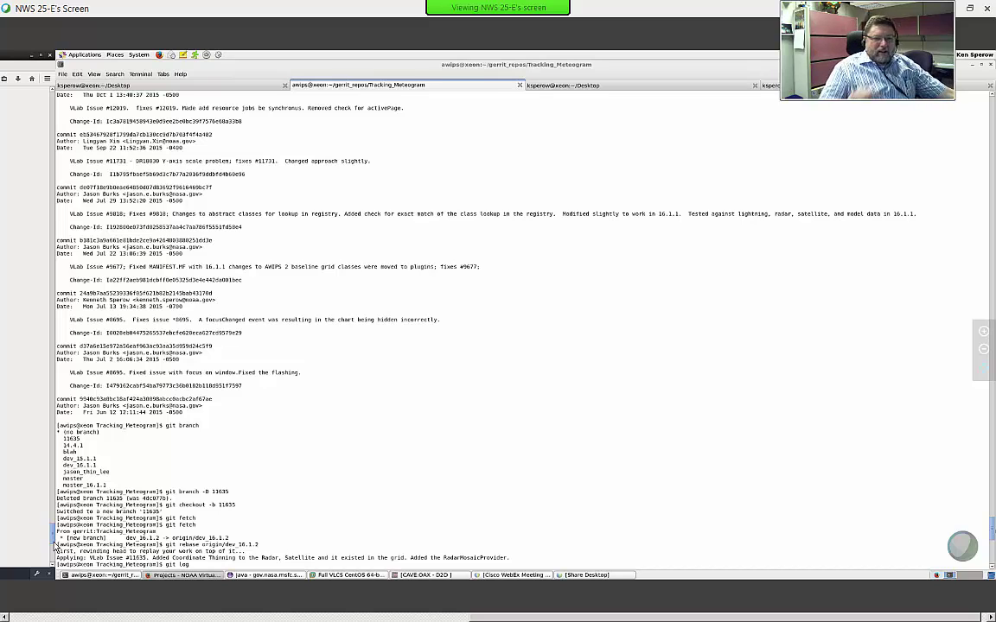
{"action": "left_click", "coordinate": [54, 619]}
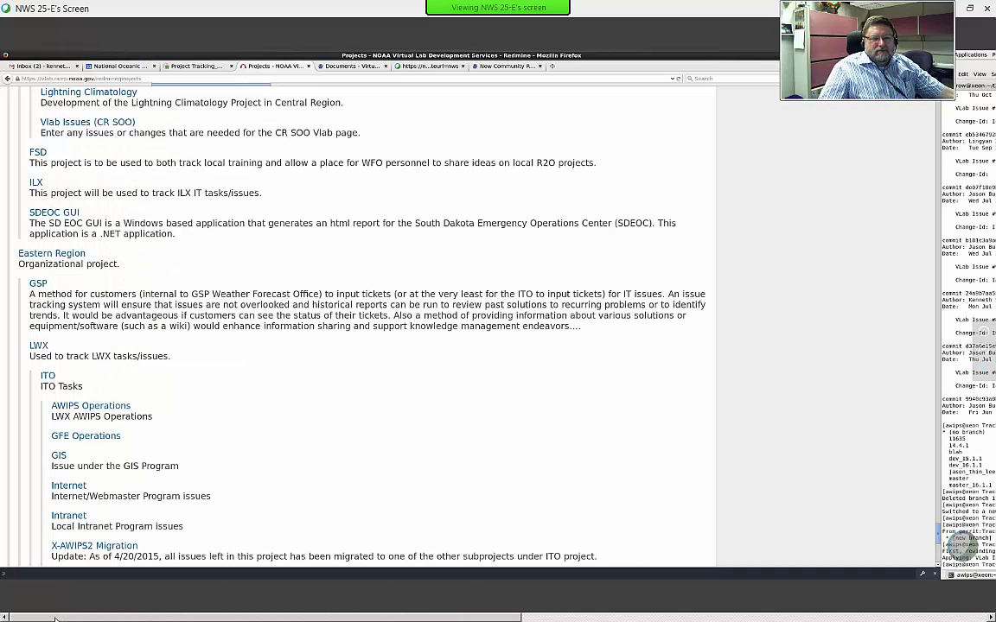